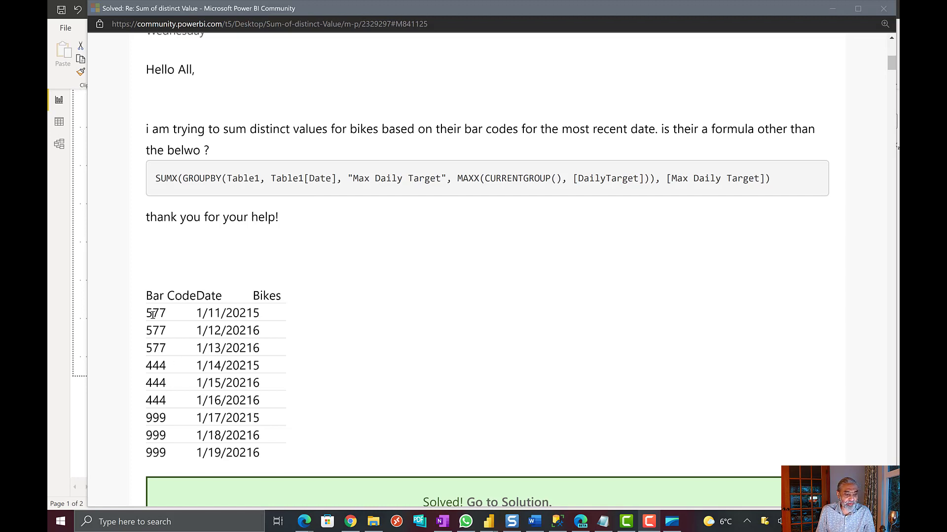
- Highlight the rows for bar code 577 in the sample data
{"action": "left_click_drag", "start_coordinate": [147, 312], "coordinate": [246, 350]}
{"action": "left_click", "coordinate": [265, 328]}
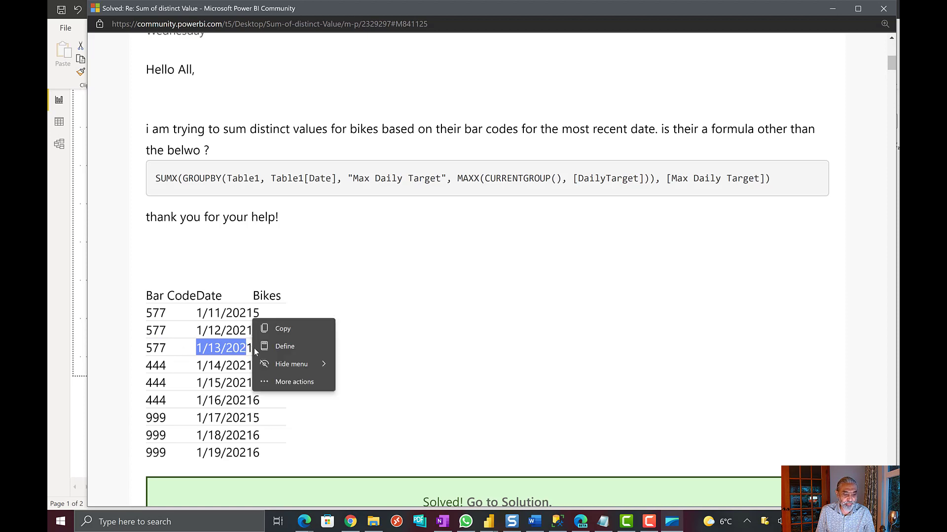
{"action": "left_click", "coordinate": [419, 330]}
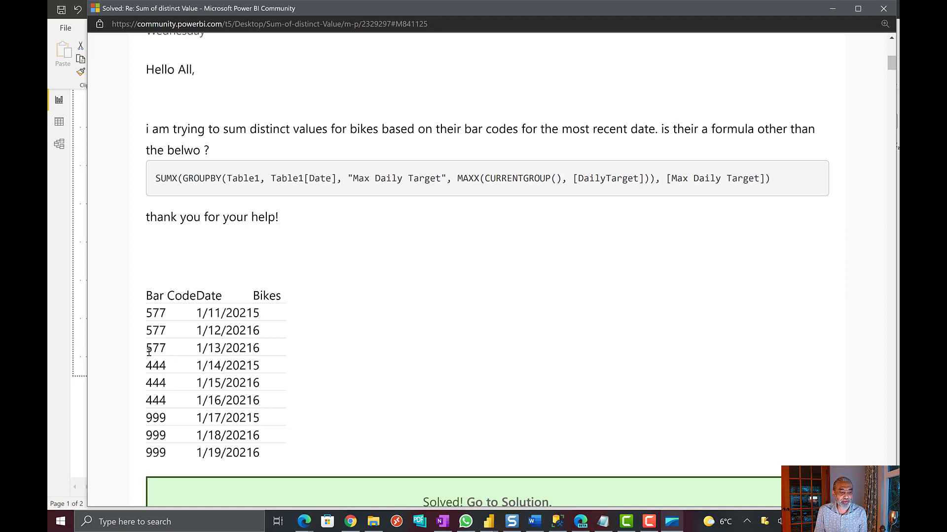
- Highlight each bar code's latest row: 577 on 1/13, 444 on 1/16, 999 on 1/19
{"action": "left_click_drag", "start_coordinate": [146, 350], "coordinate": [266, 352]}
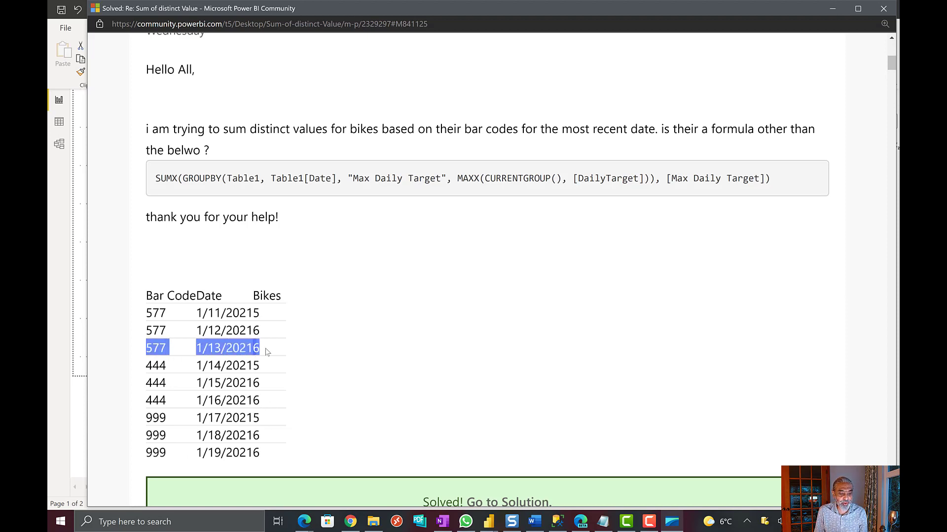
{"action": "left_click_drag", "start_coordinate": [145, 292], "coordinate": [149, 400]}
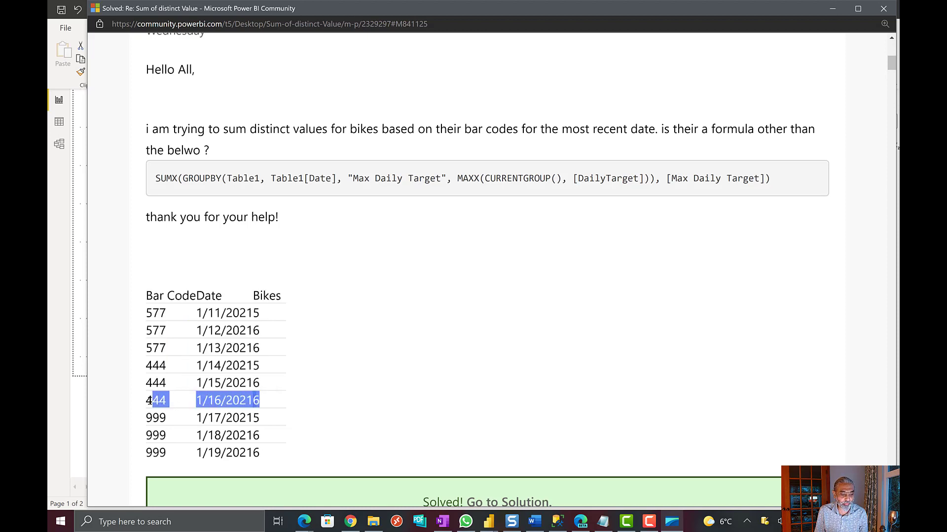
{"action": "left_click_drag", "start_coordinate": [260, 453], "coordinate": [147, 454]}
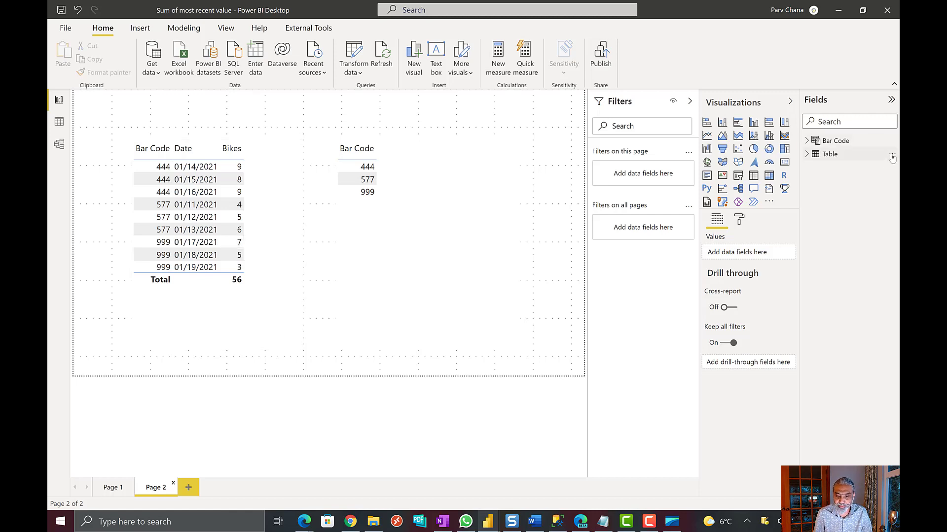
{"action": "left_click", "coordinate": [892, 157]}
- Create a new Table measure named 'Most Recent Date by Bar Code' and begin a VAR line
{"action": "left_click", "coordinate": [298, 123]}
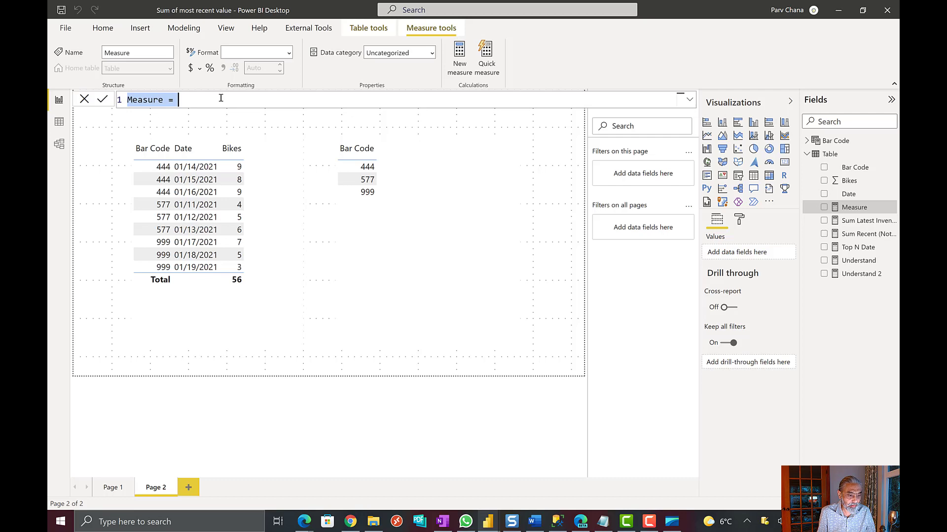
{"action": "type", "text": "Most Rece"}
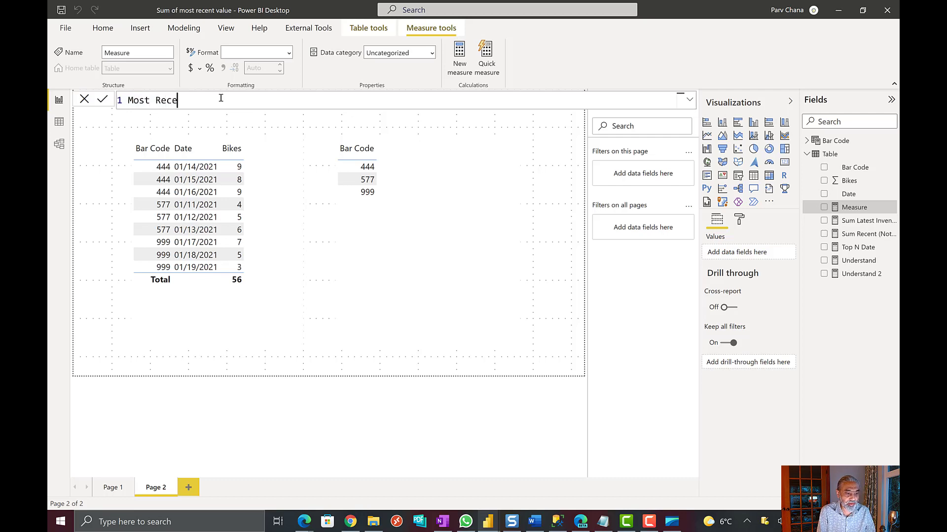
{"action": "type", "text": "nt Date "}
{"action": "type", "text": "by Bar Code"}
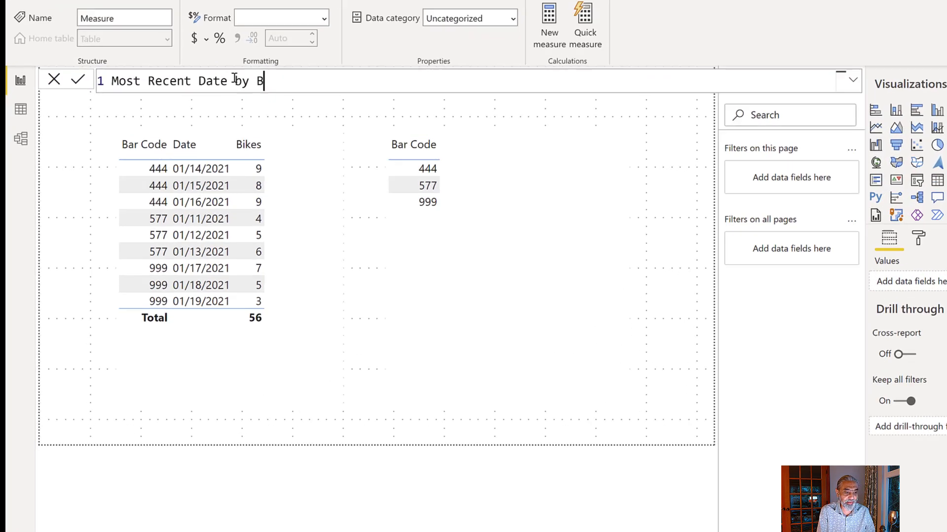
{"action": "type", "text": " ="}
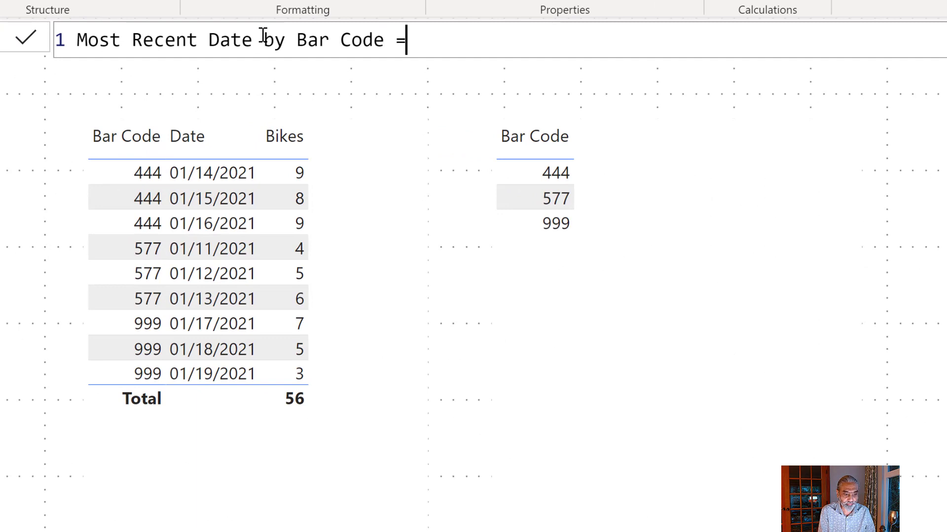
{"action": "key", "text": "shift+Return"}
{"action": "type", "text": "VAR"}
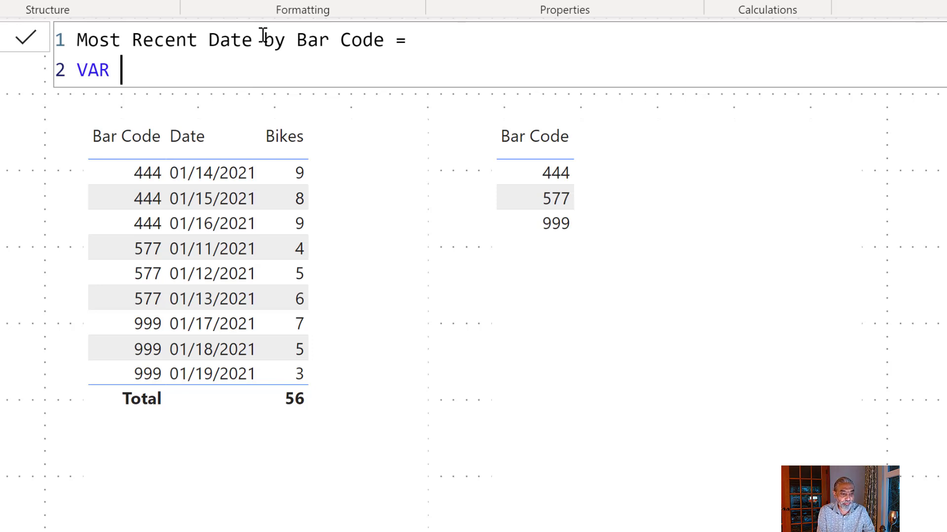
- Name the variable __recentDate and start TOPN with a count of 1
{"action": "type", "text": "__to"}
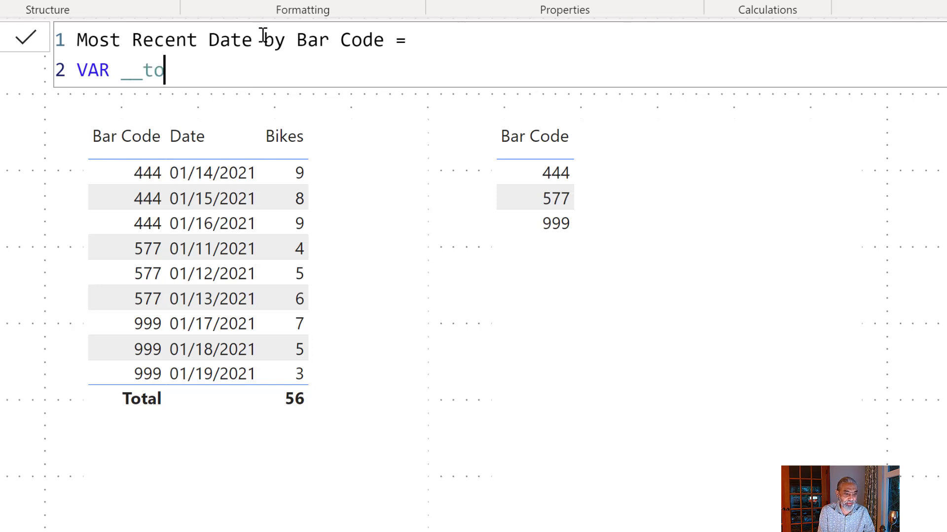
{"action": "key", "text": "BackSpace"}
{"action": "key", "text": "BackSpace"}
{"action": "type", "text": "recentDate ="}
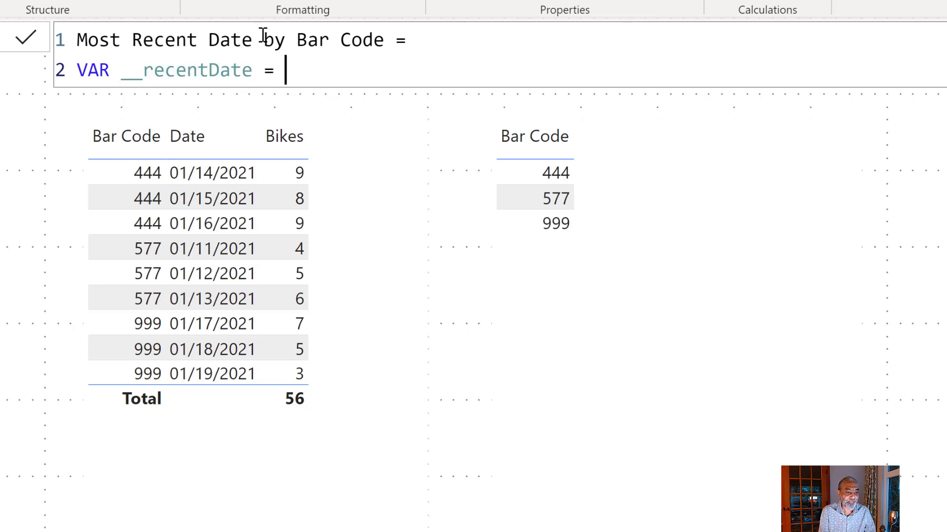
{"action": "key", "text": "shift+Return"}
{"action": "type", "text": "TOPN ("}
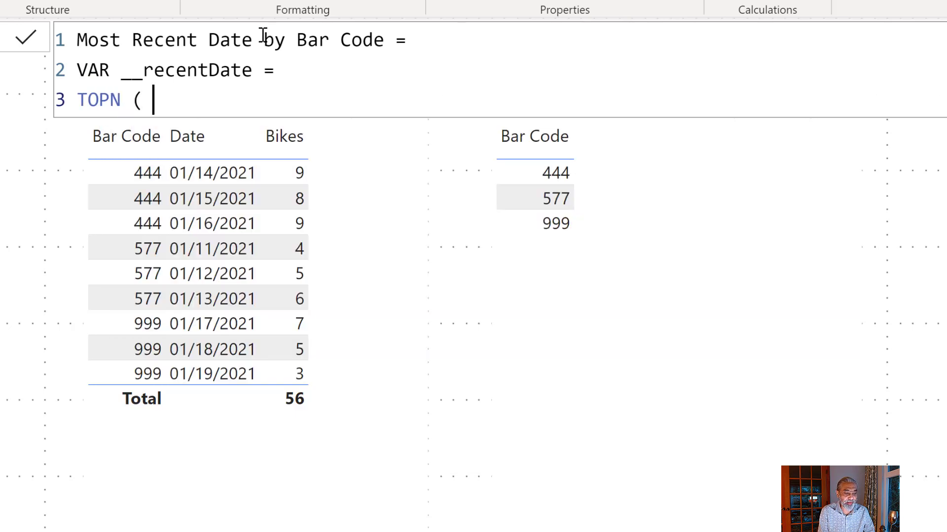
{"action": "key", "text": "shift+Return"}
{"action": "type", "text": "1,"}
{"action": "key", "text": "shift+Return"}
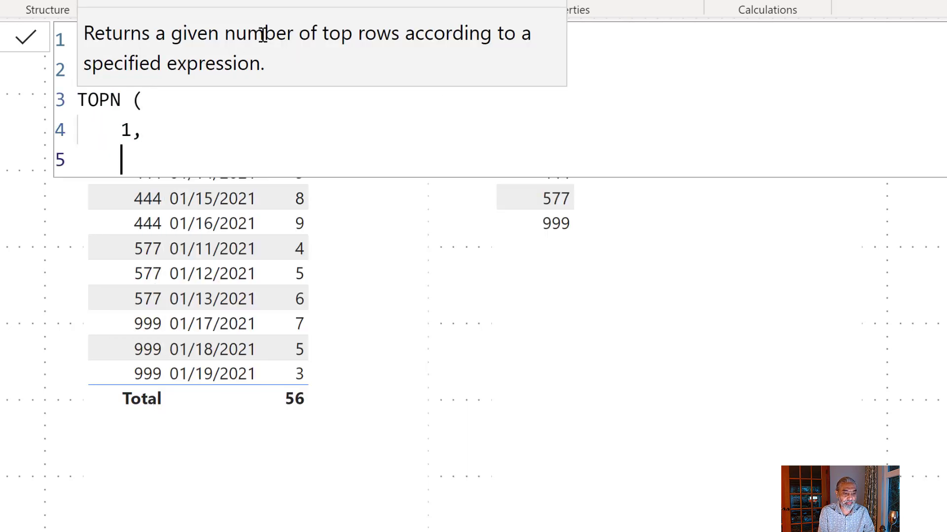
- Add ALLEXCEPT ( 'Table', 'Table'[Bar Code] ) as TOPN's table argument
{"action": "type", "text": "ALLEXC"}
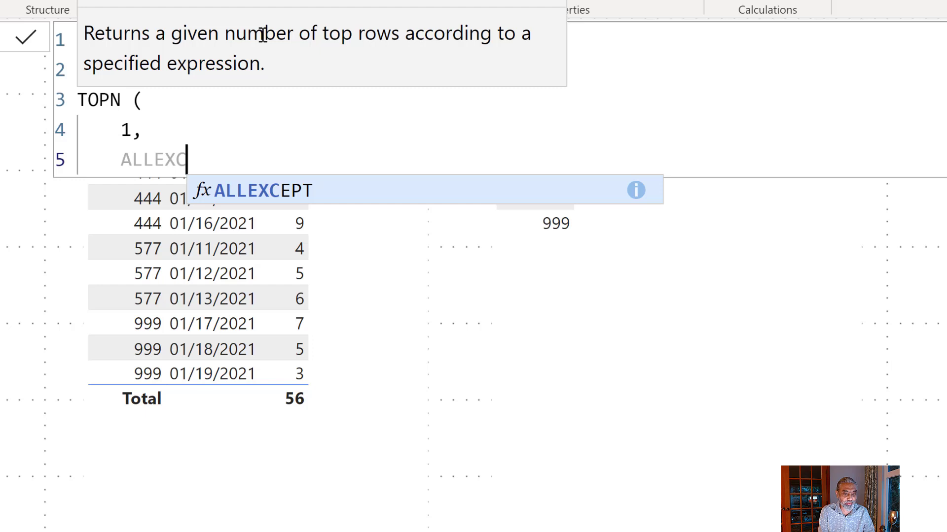
{"action": "type", "text": "EPT ("}
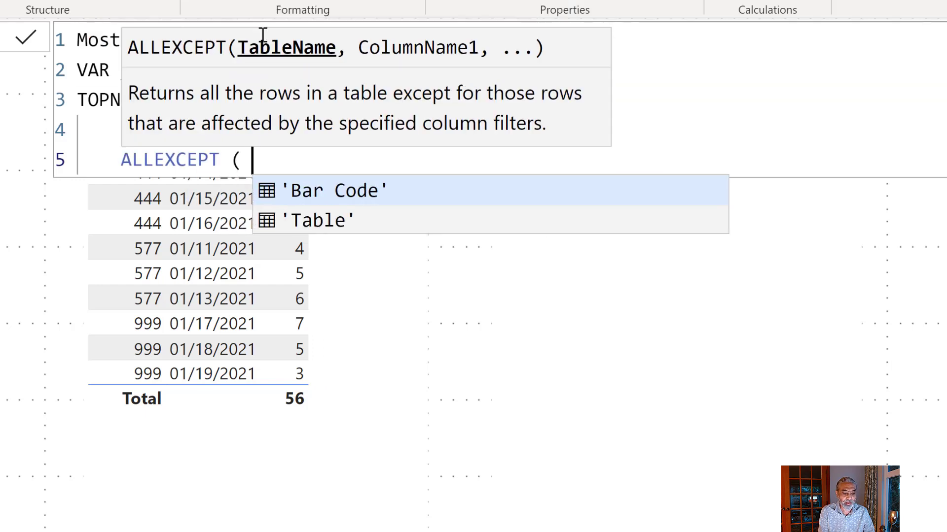
{"action": "key", "text": "Down"}
{"action": "key", "text": "Tab"}
{"action": "type", "text": ","}
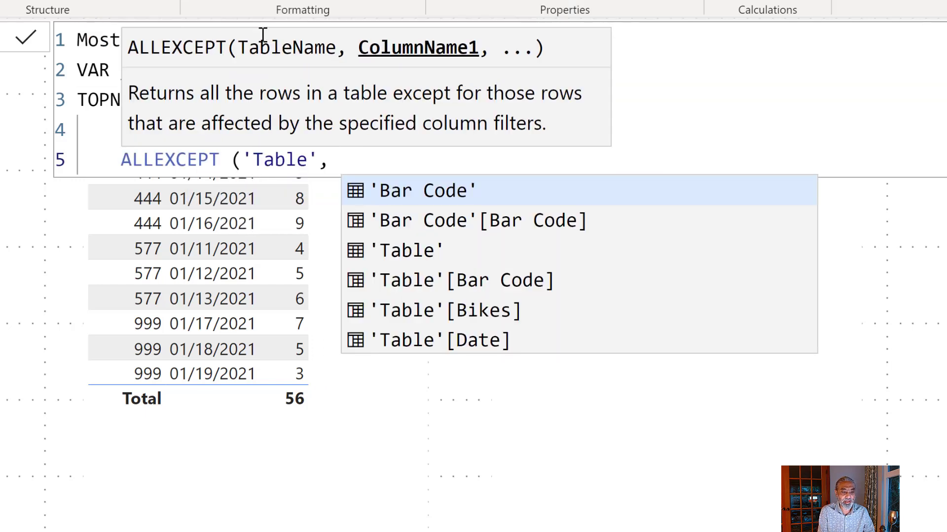
{"action": "key", "text": "Left"}
{"action": "key", "text": "Left"}
{"action": "key", "text": "Left"}
{"action": "key", "text": "Left"}
{"action": "key", "text": "Left"}
{"action": "key", "text": "Left"}
{"action": "key", "text": "Left"}
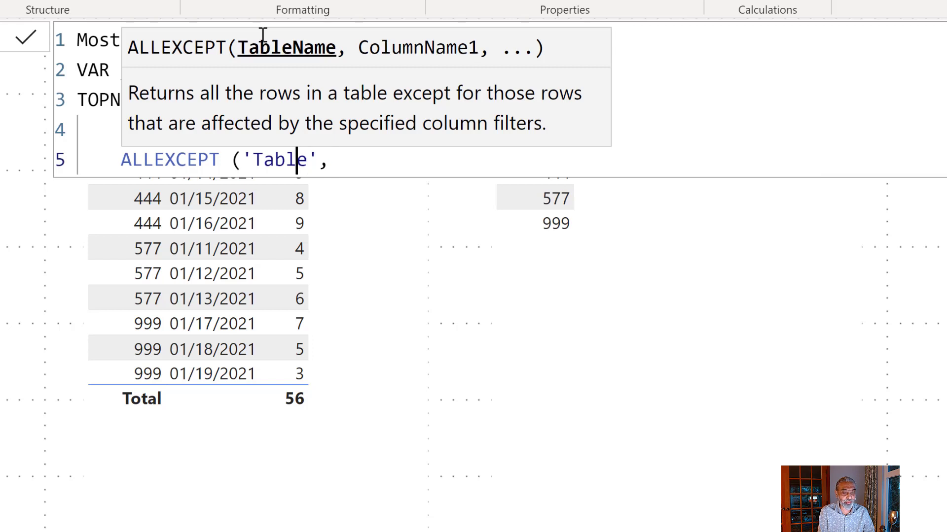
{"action": "key", "text": "Left"}
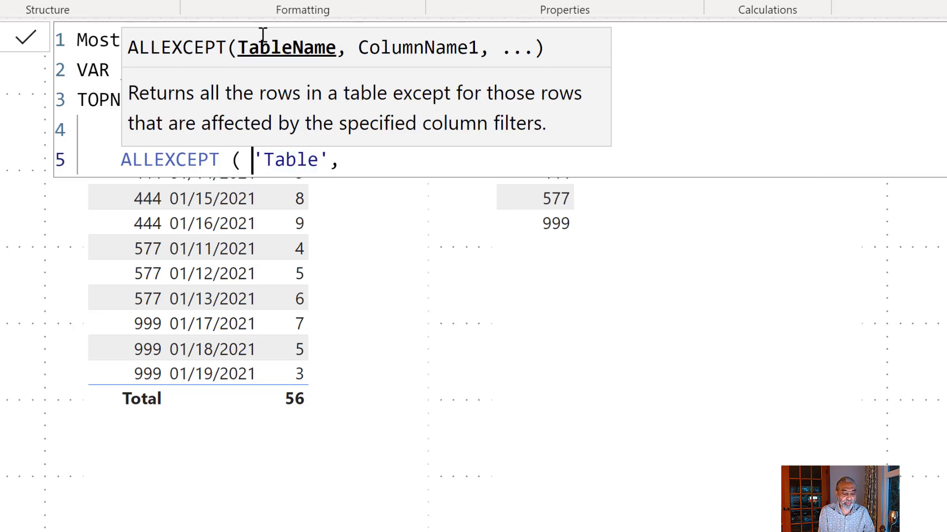
{"action": "key", "text": "End"}
{"action": "type", "text": "Bar"}
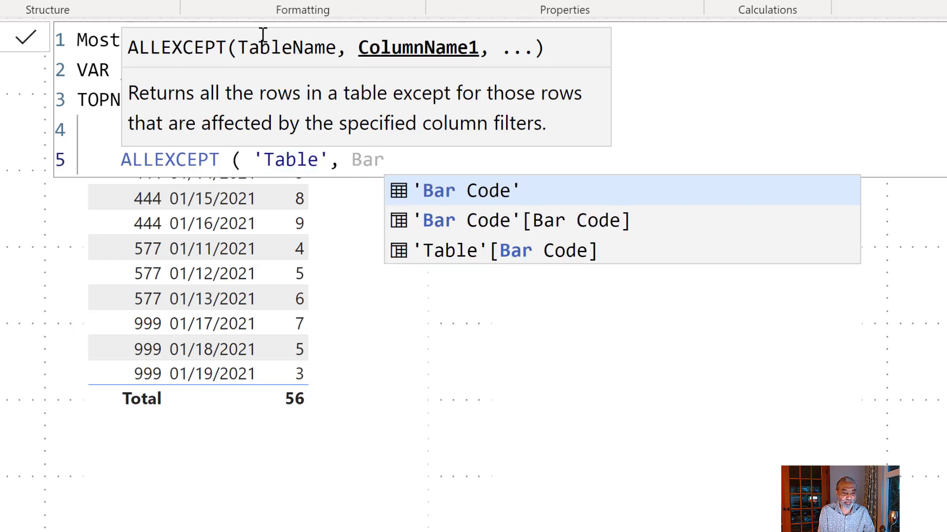
{"action": "key", "text": "Down"}
{"action": "key", "text": "Down"}
{"action": "key", "text": "Tab"}
{"action": "type", "text": ")"}
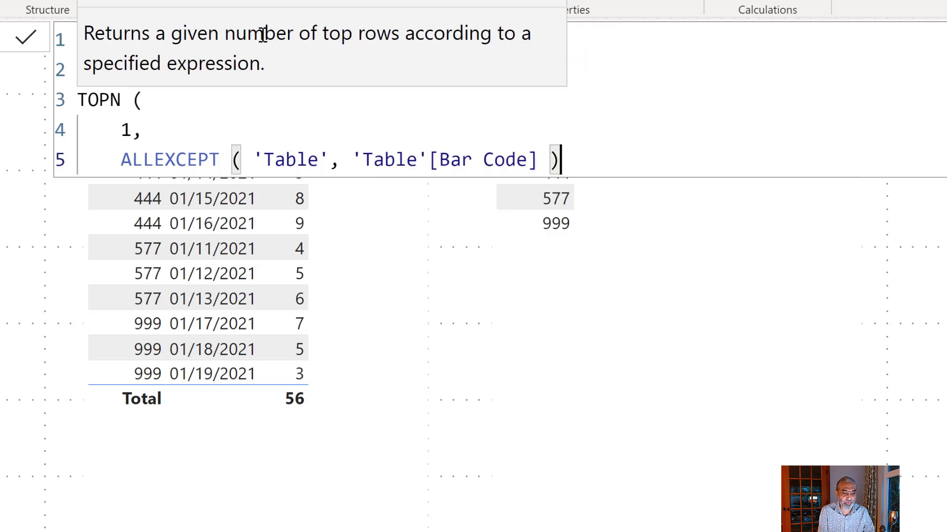
{"action": "type", "text": ","}
{"action": "key", "text": "shift+Return"}
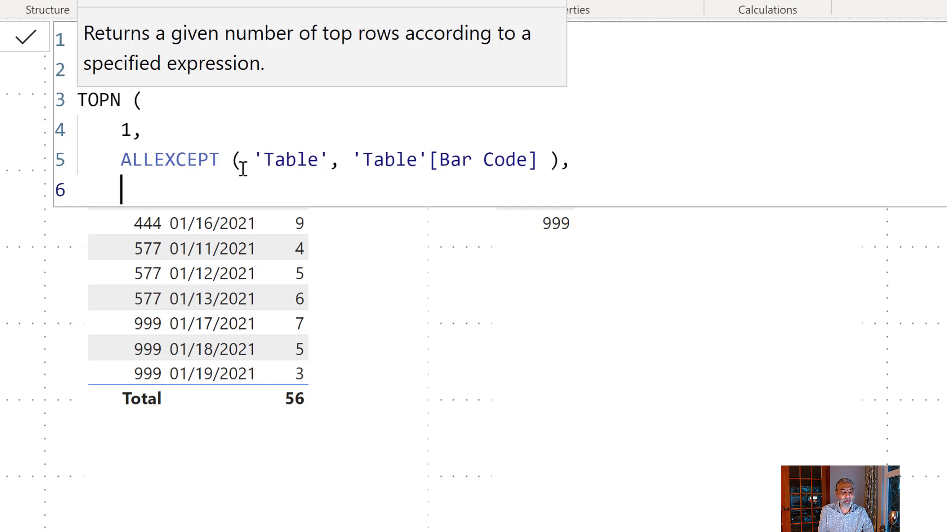
- Review the ALLEXCEPT arguments, then return to line 6 of the formula
{"action": "left_click_drag", "start_coordinate": [349, 160], "coordinate": [560, 163]}
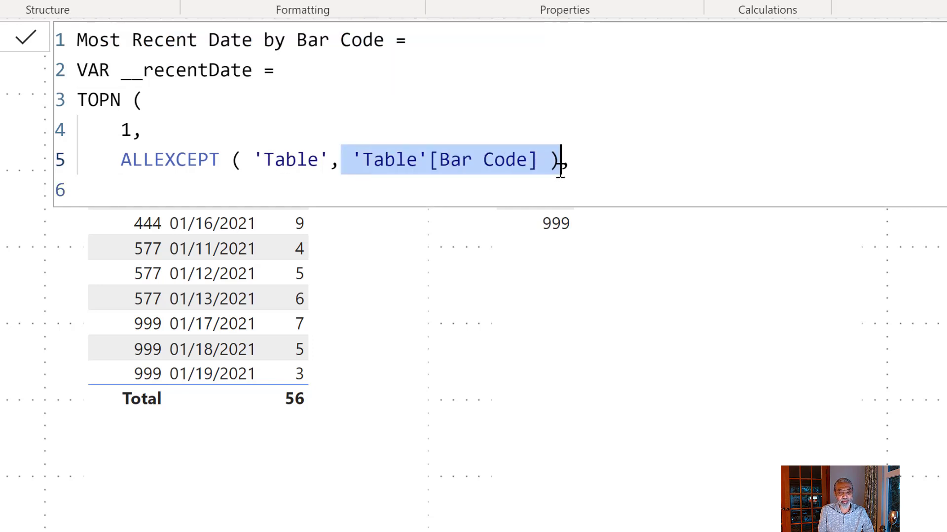
{"action": "left_click", "coordinate": [469, 161]}
{"action": "left_click_drag", "start_coordinate": [251, 158], "coordinate": [328, 158]}
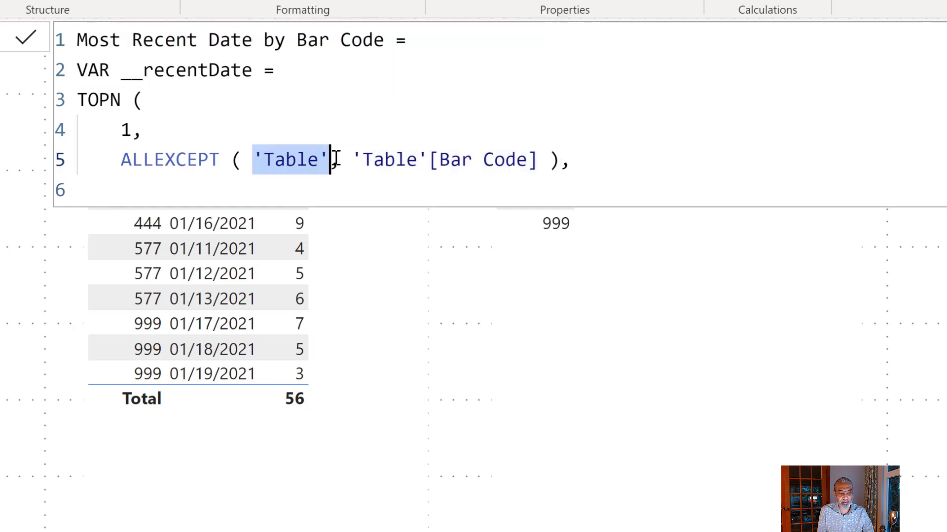
{"action": "left_click", "coordinate": [258, 188]}
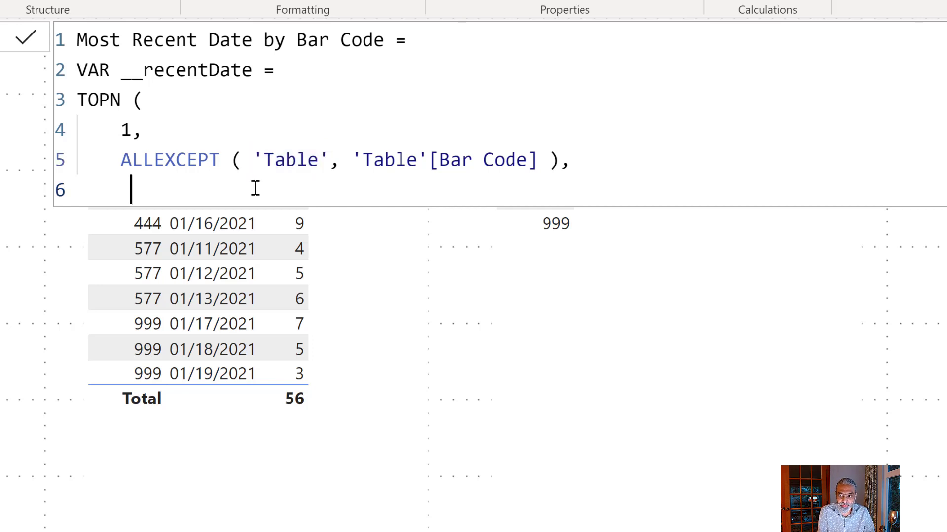
- Start the ranking expression with CALCULATE (, correcting the CALCUALTE typo
{"action": "key", "text": "BackSpace"}
{"action": "type", "text": "CALCUALTE 9"}
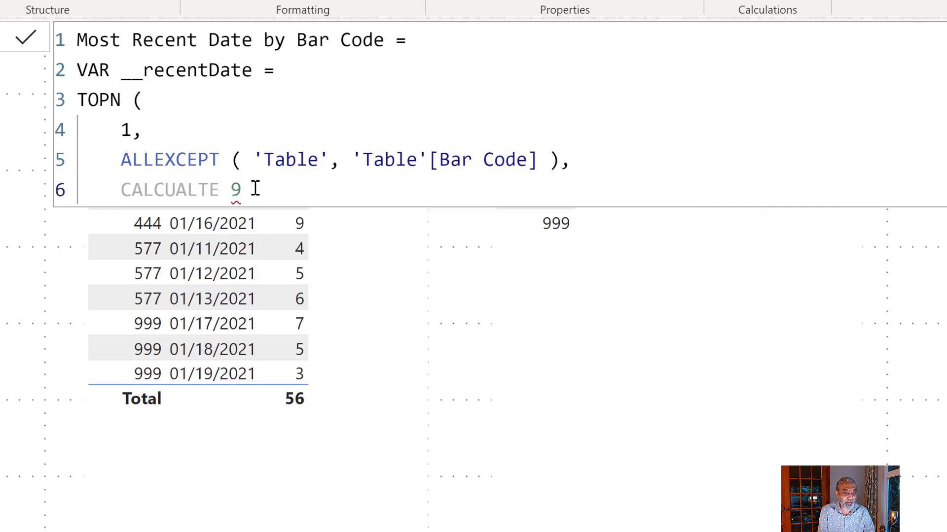
{"action": "key", "text": "BackSpace"}
{"action": "type", "text": "("}
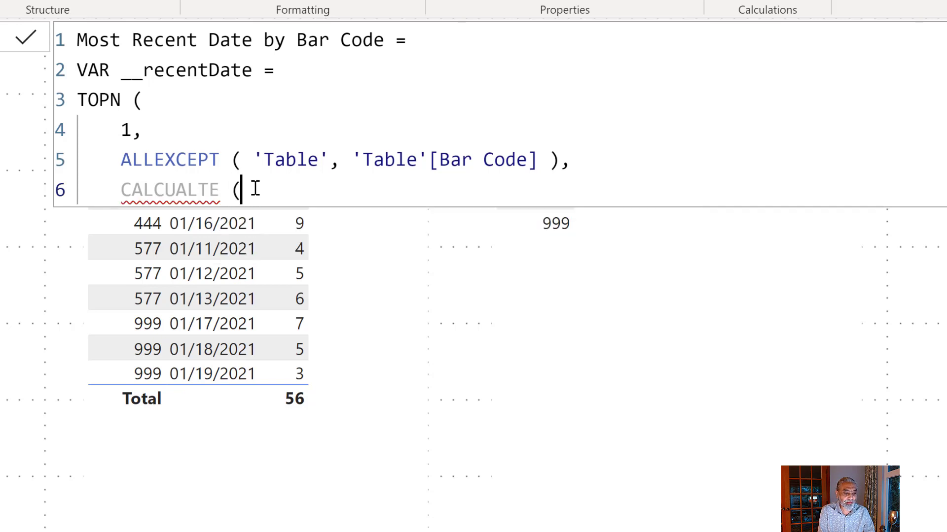
{"action": "key", "text": "Return"}
{"action": "key", "text": "Up"}
{"action": "key", "text": "Right"}
{"action": "key", "text": "Right"}
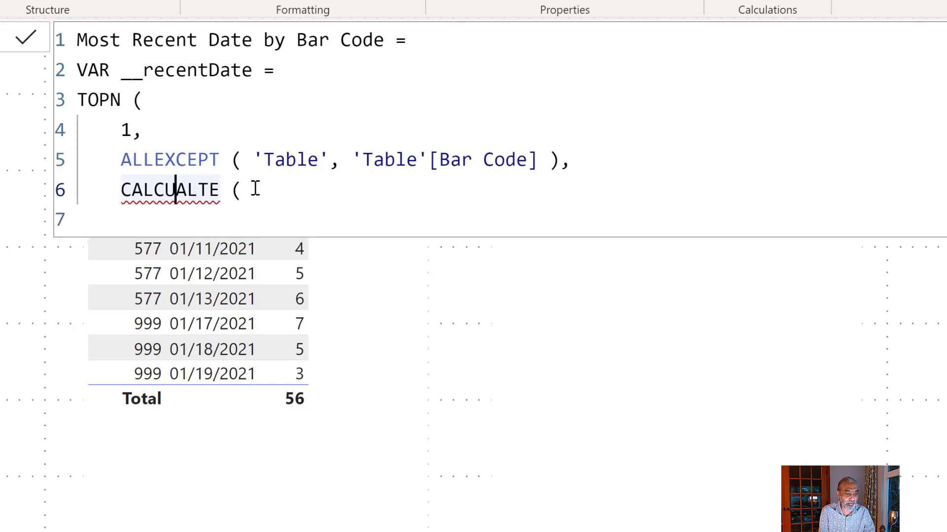
{"action": "key", "text": "BackSpace"}
{"action": "key", "text": "Right"}
{"action": "type", "text": "A"}
{"action": "key", "text": "Right"}
{"action": "key", "text": "Right"}
{"action": "key", "text": "Right"}
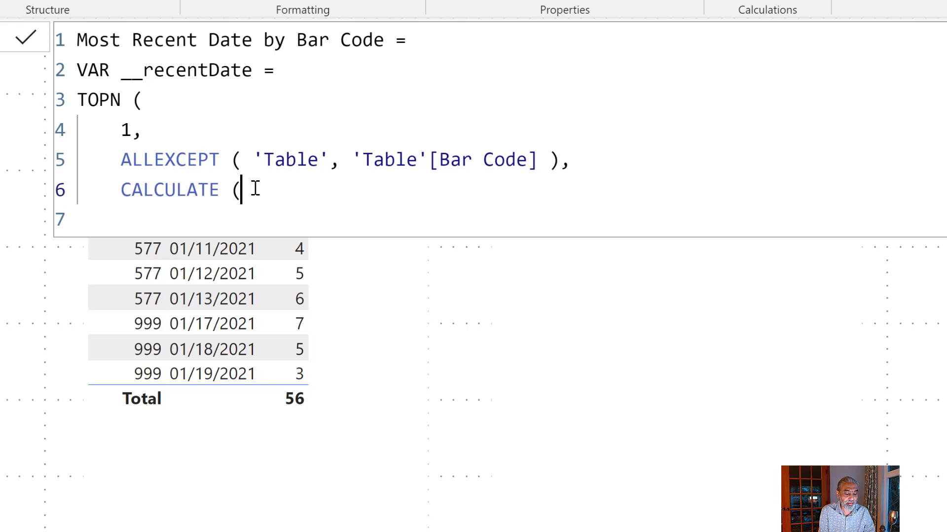
- Rank by MAX ( 'Table'[Date] ) in DESC order and close the TOPN
{"action": "type", "text": "MAX ( Tab"}
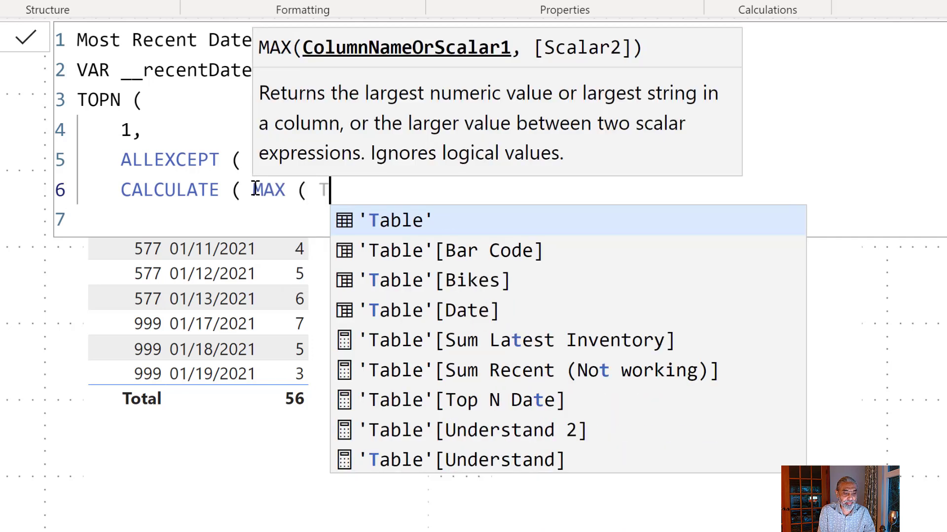
{"action": "key", "text": "Down"}
{"action": "key", "text": "Down"}
{"action": "key", "text": "Down"}
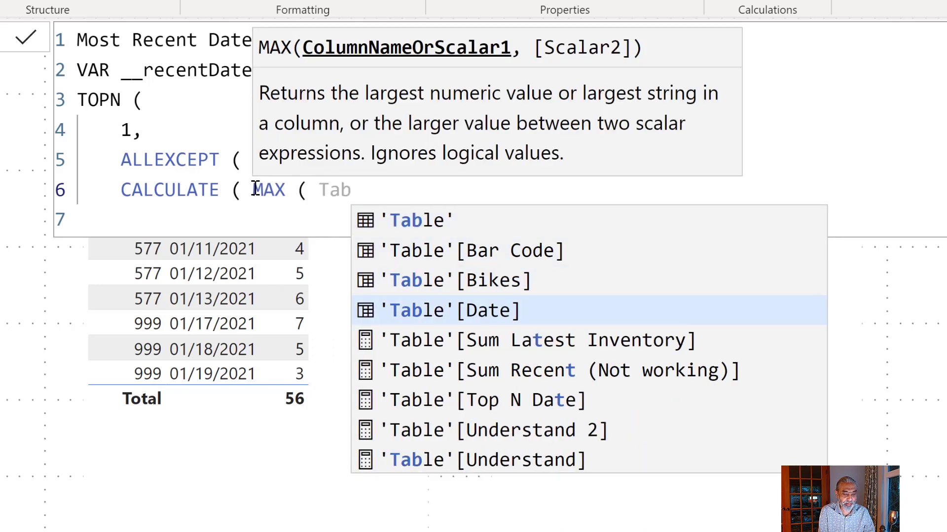
{"action": "key", "text": "Tab"}
{"action": "type", "text": ") ),"}
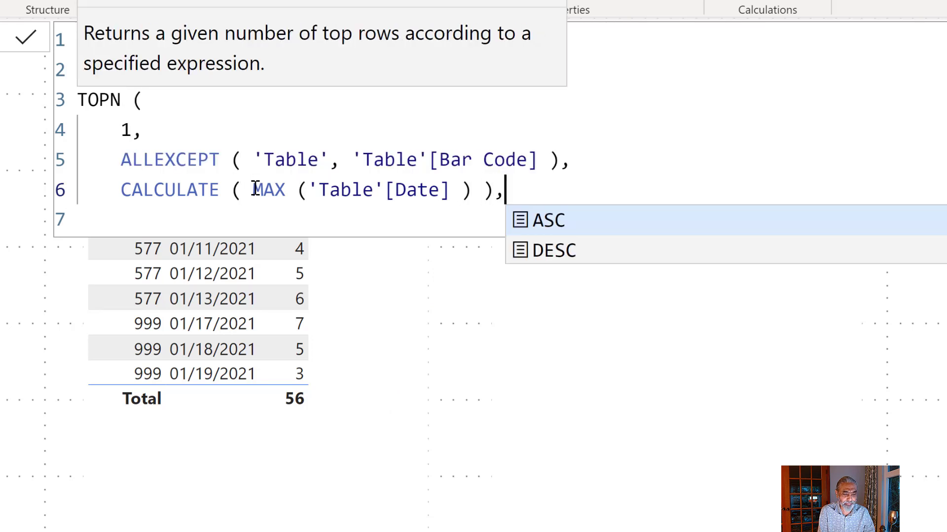
{"action": "key", "text": "shift+Return"}
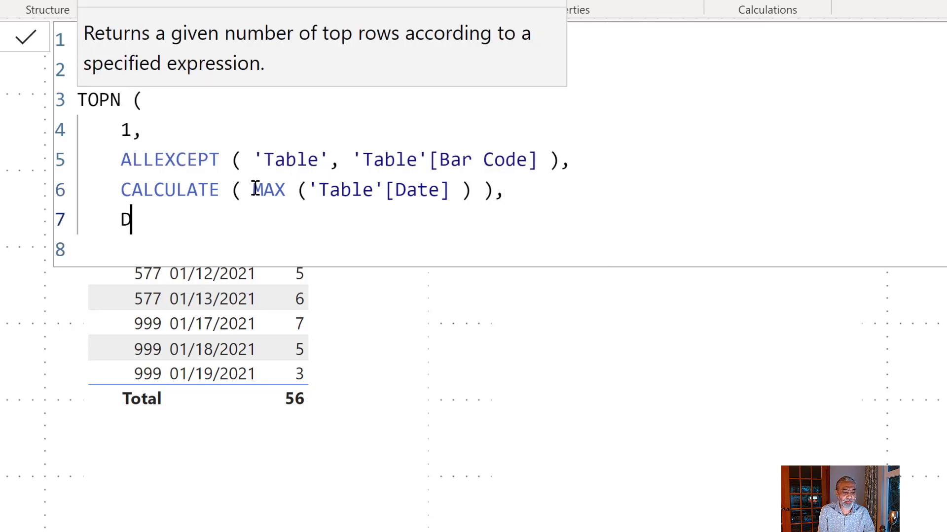
{"action": "type", "text": "ESC"}
{"action": "key", "text": "shift+Return"}
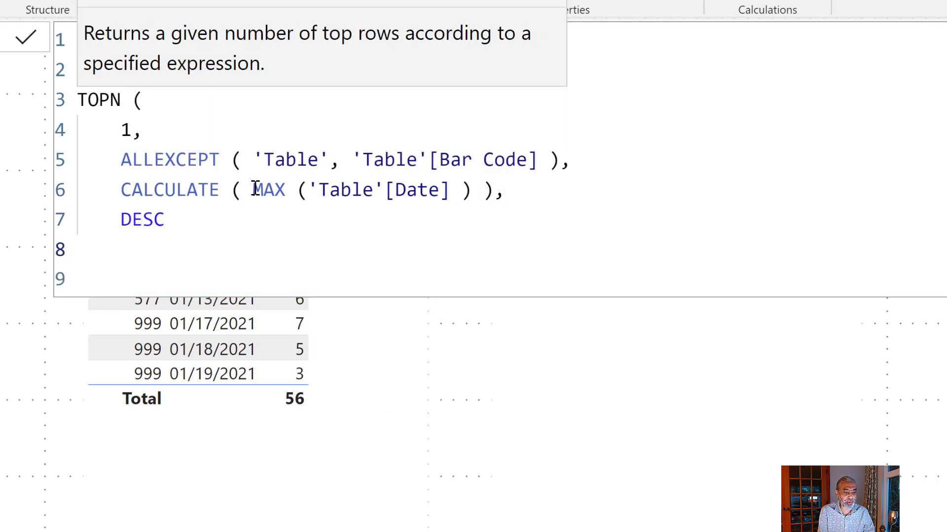
{"action": "type", "text": ")"}
{"action": "key", "text": "shift+Return"}
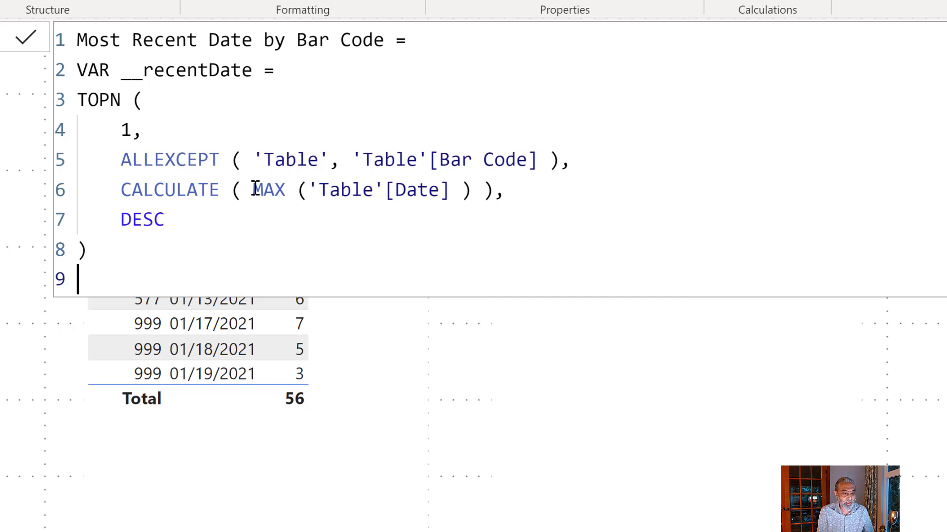
- Finish the measure with RETURN MAXX ( __recentDate, [Date] )
{"action": "type", "text": "RETURN"}
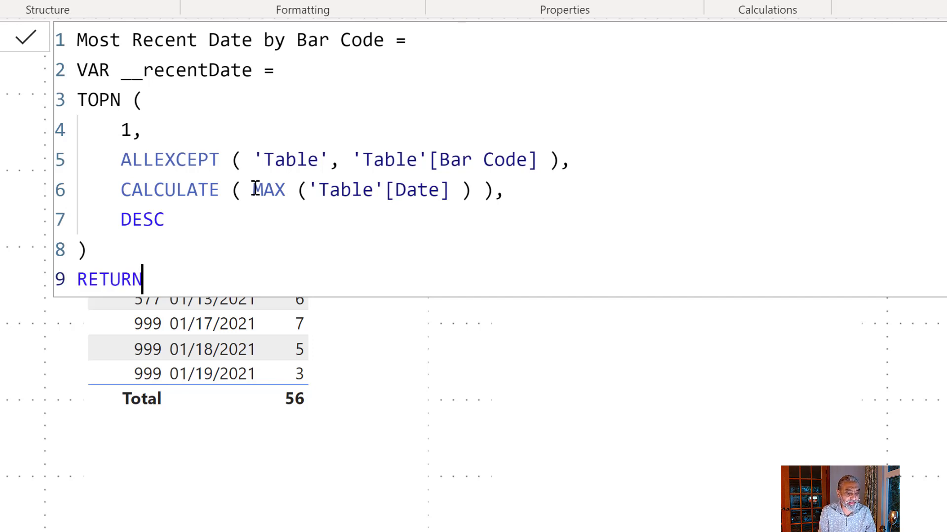
{"action": "key", "text": "Return"}
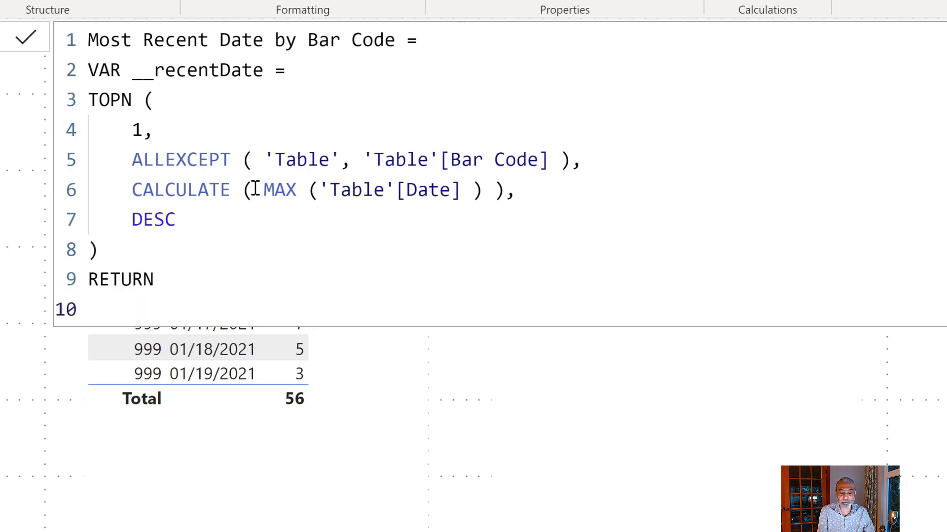
{"action": "type", "text": "MAAX"}
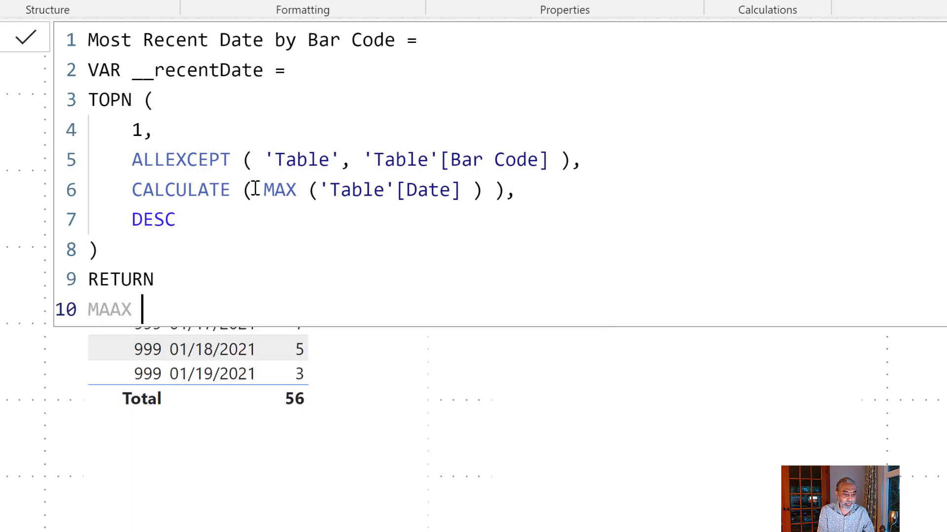
{"action": "key", "text": "BackSpace"}
{"action": "key", "text": "BackSpace"}
{"action": "type", "text": "XX"}
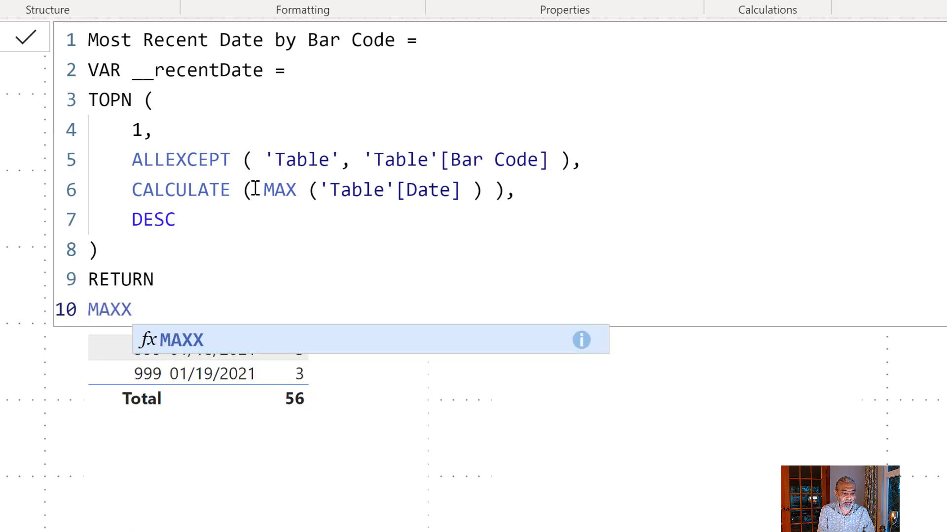
{"action": "type", "text": " ( __"}
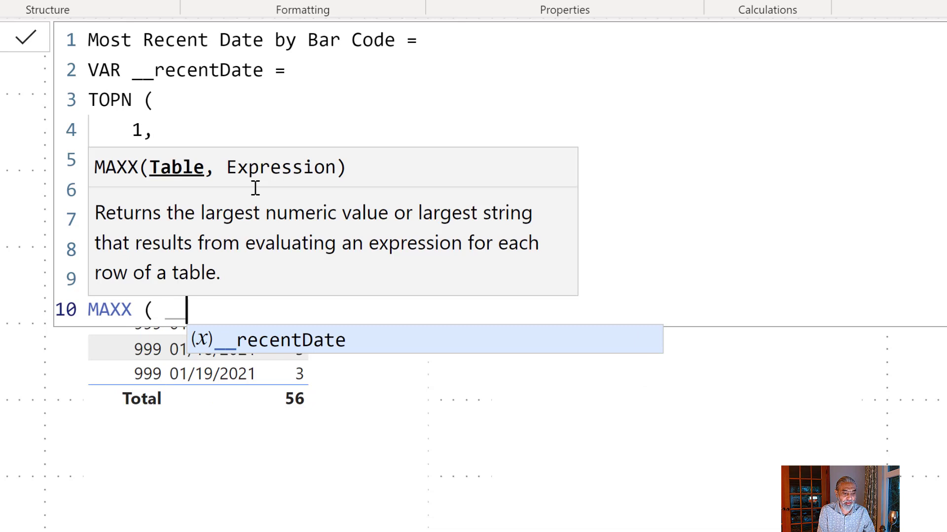
{"action": "type", "text": "recentDate, "}
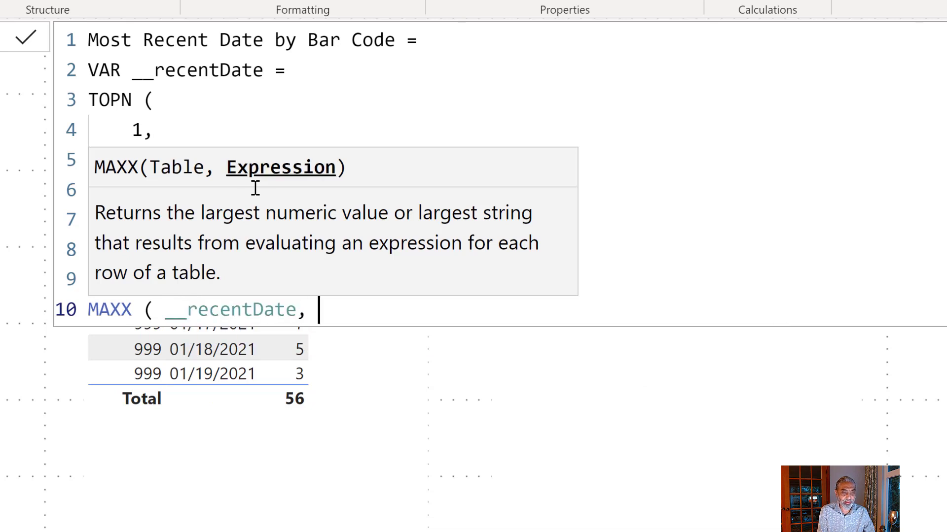
{"action": "type", "text": "[Date] )"}
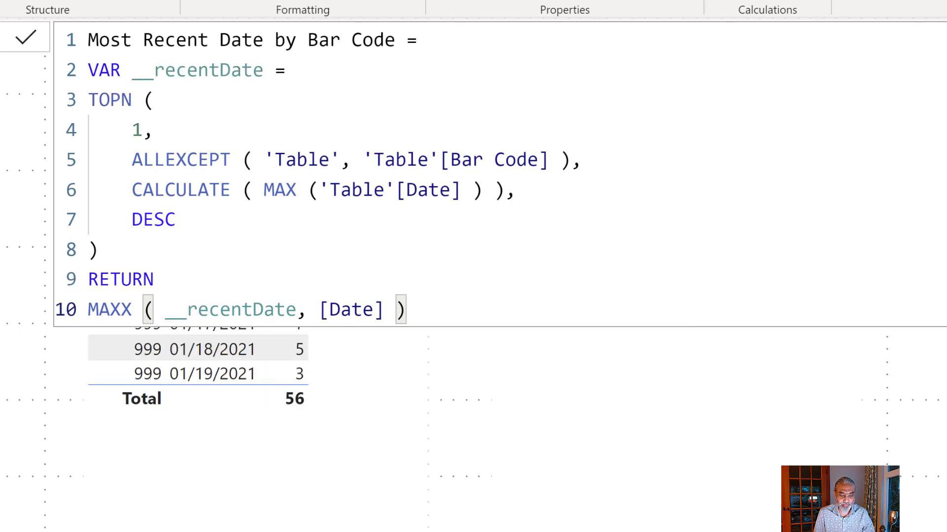
- Commit the measure and add it to a table visual showing 16/01, 13/01 and 19/01
{"action": "left_click", "coordinate": [932, 493]}
{"action": "left_click_drag", "start_coordinate": [944, 222], "coordinate": [698, 258]}
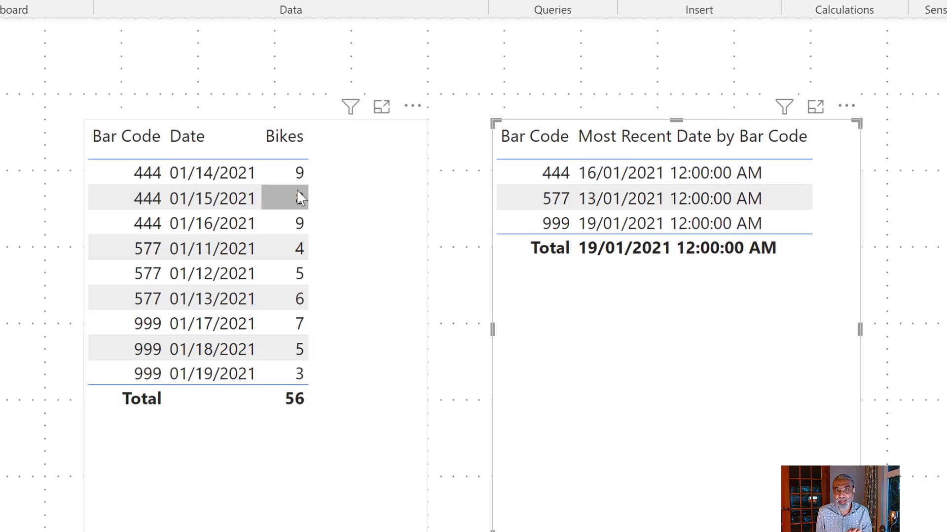
{"action": "mouse_move", "coordinate": [299, 195]}
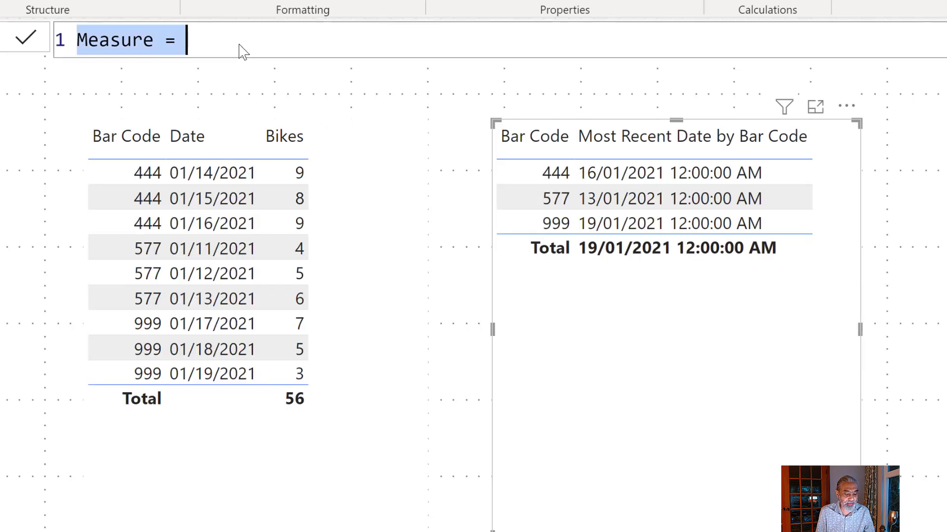
- Name the measure 'Most Recent Inventory' and begin SUMX ( SUMMARIZE (
{"action": "type", "text": "Most Rece"}
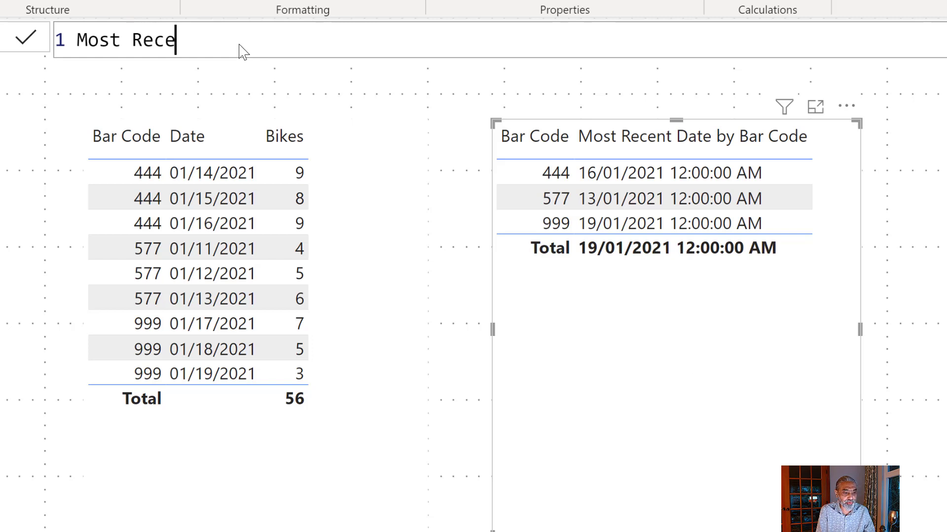
{"action": "type", "text": "nt Inventory  ="}
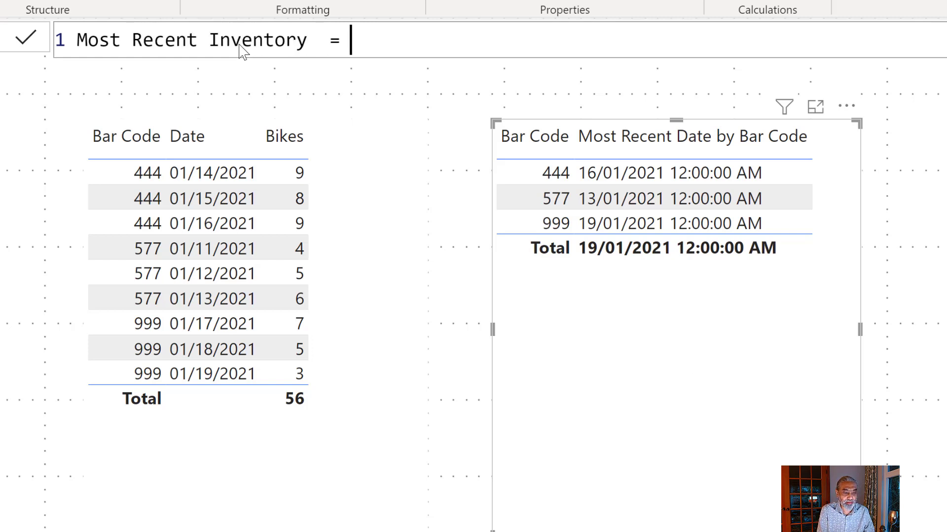
{"action": "key", "text": "shift+Return"}
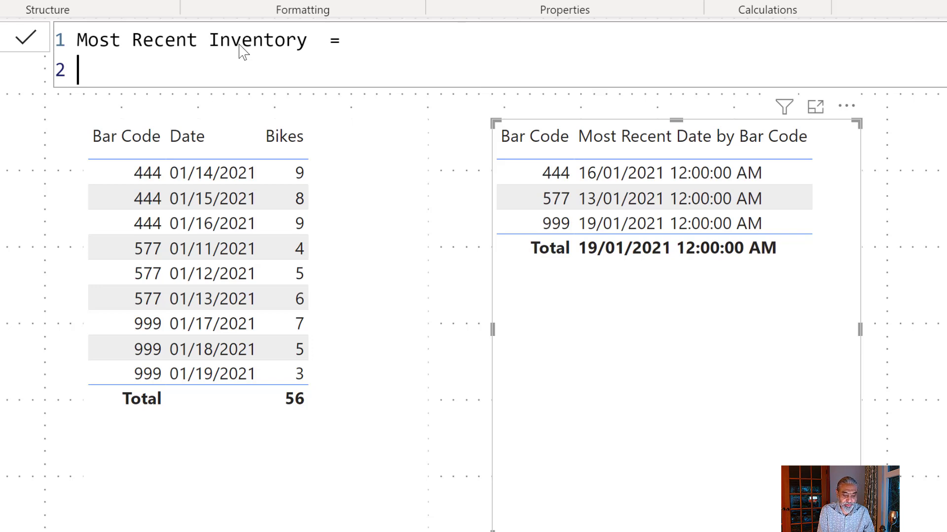
{"action": "type", "text": "SUMX ("}
{"action": "key", "text": "shift+Return"}
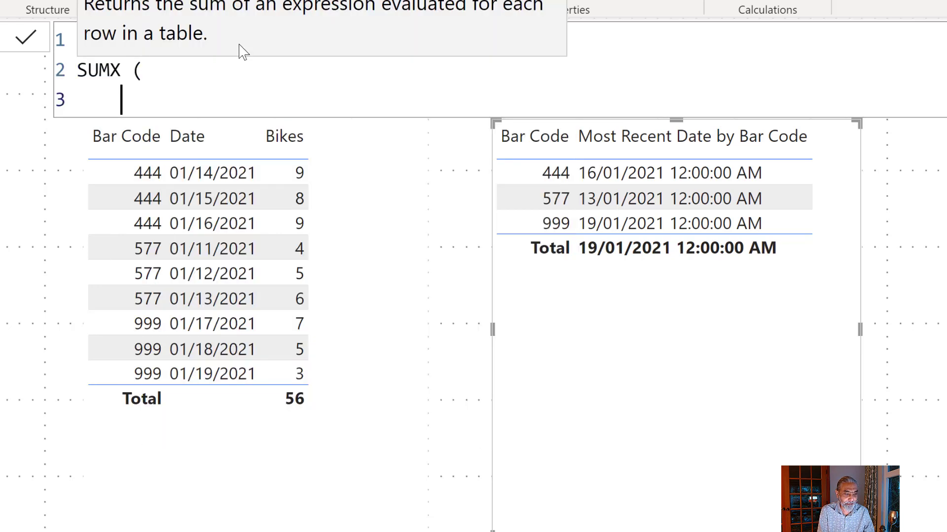
{"action": "type", "text": "SUMMRIZE"}
{"action": "key", "text": "BackSpace"}
{"action": "key", "text": "BackSpace"}
{"action": "key", "text": "BackSpace"}
{"action": "key", "text": "BackSpace"}
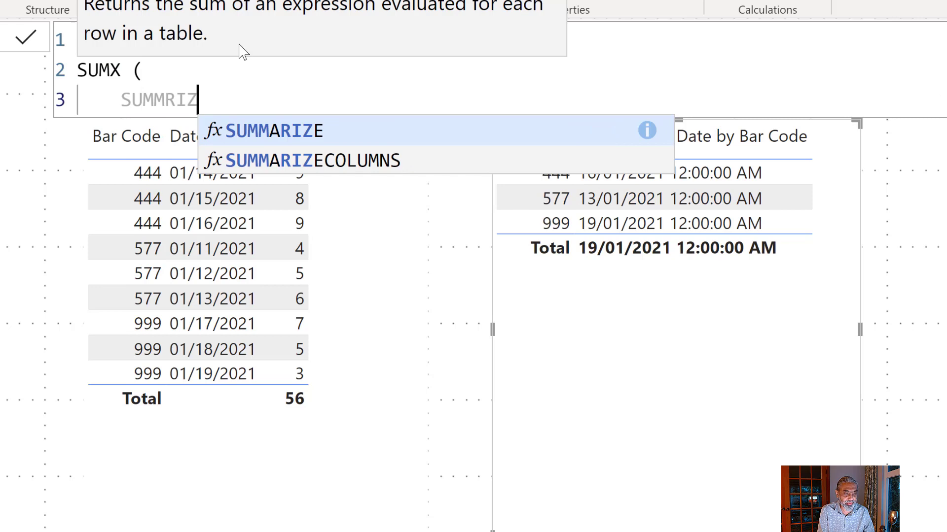
{"action": "type", "text": "ARIZE ("}
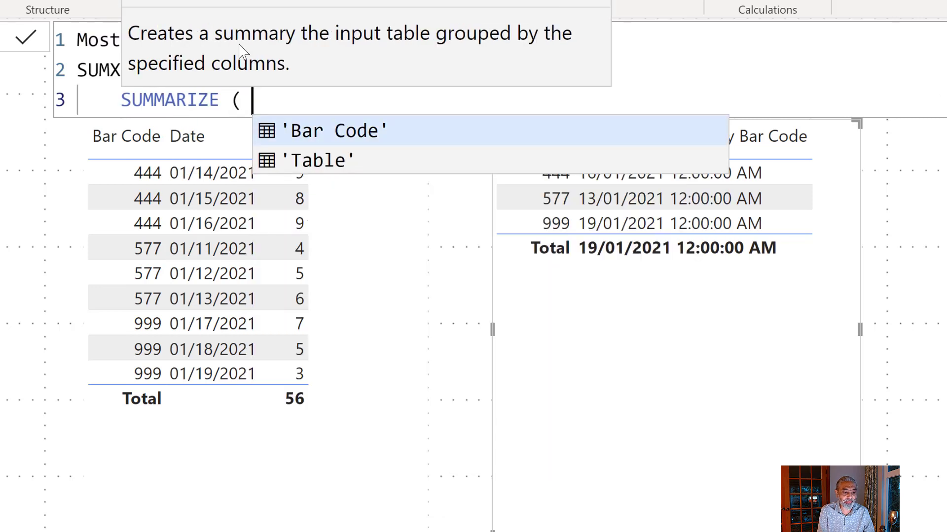
{"action": "key", "text": "shift+Return"}
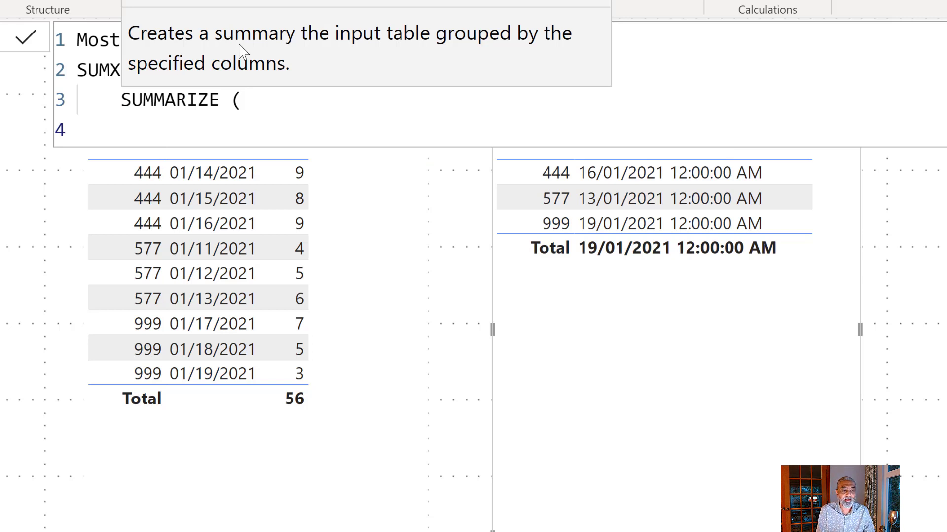
- Give SUMMARIZE 'Table' as its table and 'Table'[Bar Code] as the grouping column
{"action": "type", "text": "Tab"}
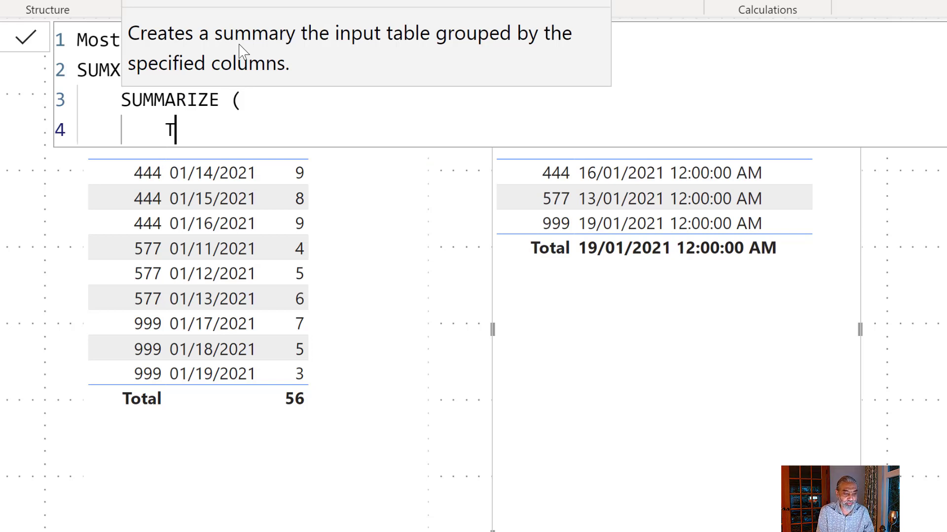
{"action": "key", "text": "Down"}
{"action": "key", "text": "Down"}
{"action": "key", "text": "Down"}
{"action": "key", "text": "Tab"}
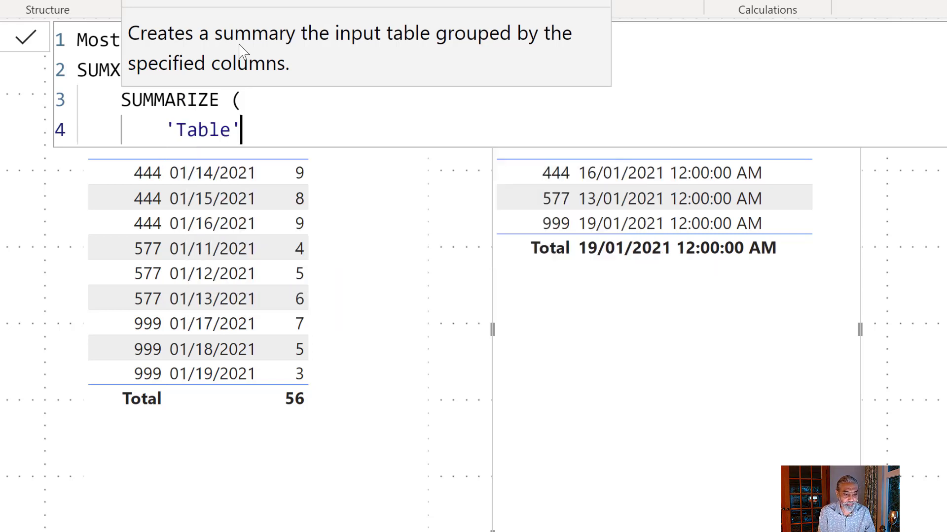
{"action": "type", "text": ","}
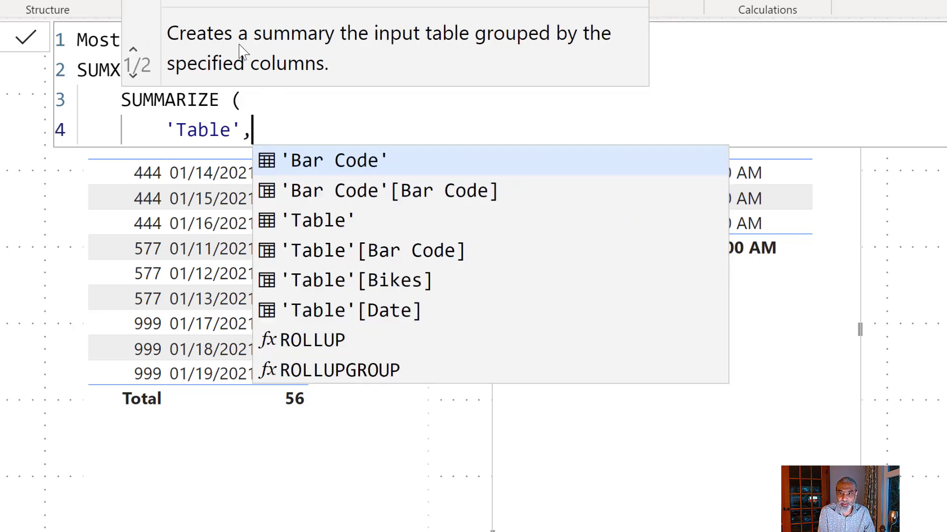
{"action": "key", "text": "Tab"}
{"action": "key", "text": "Escape"}
{"action": "key", "text": "BackSpace"}
{"action": "key", "text": "BackSpace"}
{"action": "key", "text": "BackSpace"}
{"action": "key", "text": "BackSpace"}
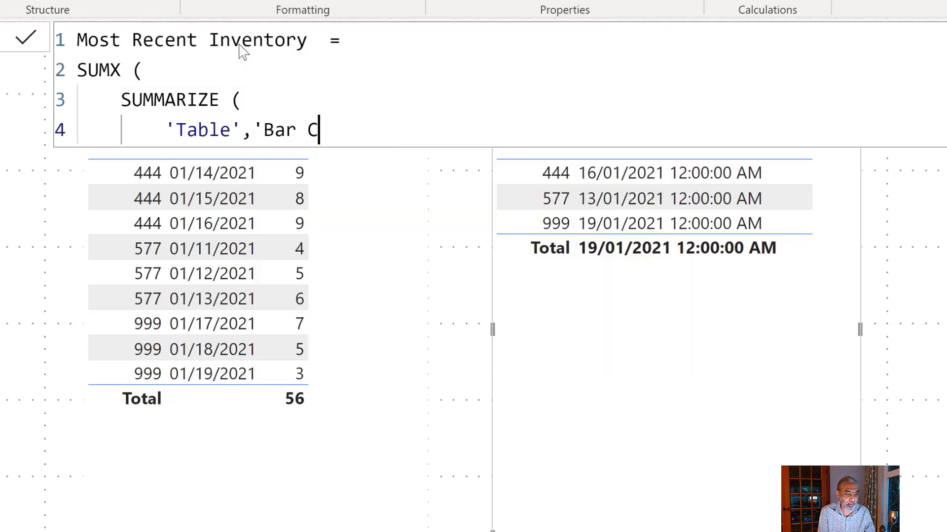
{"action": "key", "text": "BackSpace"}
{"action": "key", "text": "BackSpace"}
{"action": "key", "text": "BackSpace"}
{"action": "key", "text": "BackSpace"}
{"action": "key", "text": "BackSpace"}
{"action": "key", "text": "BackSpace"}
{"action": "key", "text": "Return"}
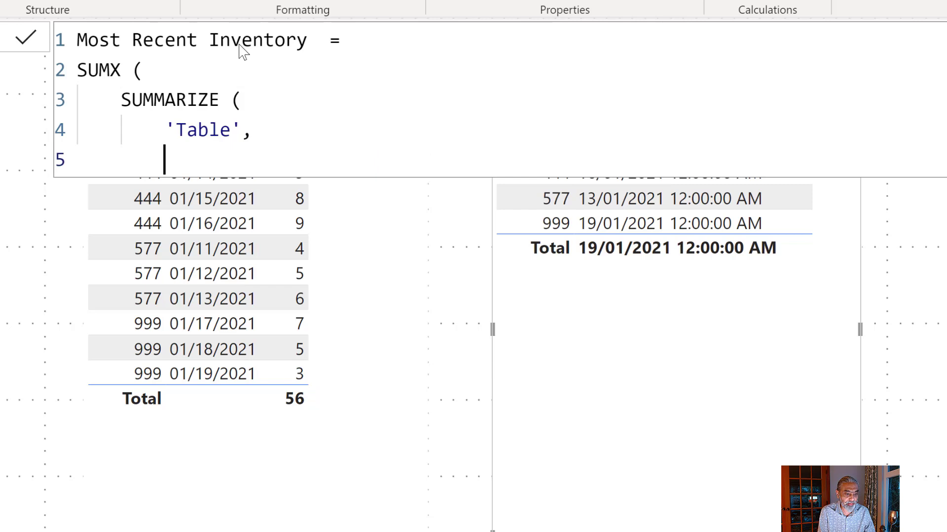
{"action": "type", "text": "Table"}
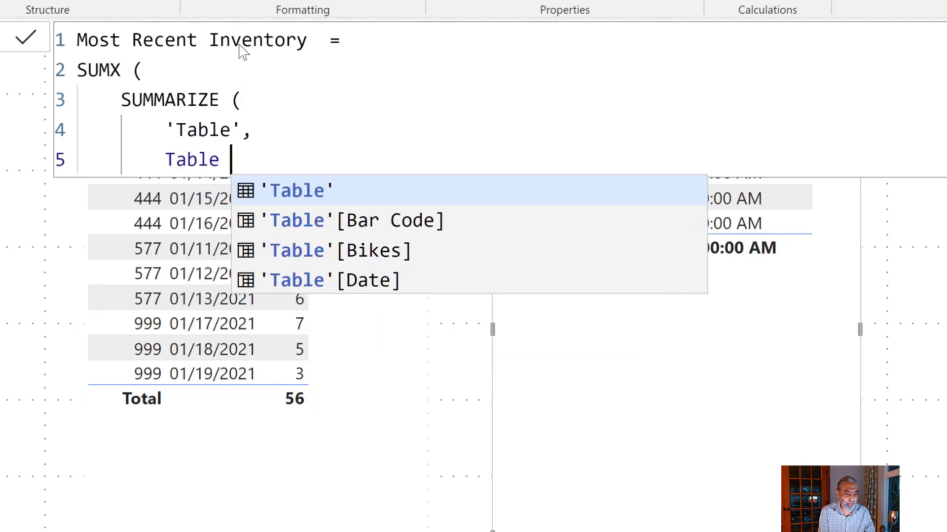
{"action": "key", "text": "Down"}
{"action": "key", "text": "Tab"}
{"action": "type", "text": ","}
{"action": "key", "text": "Return"}
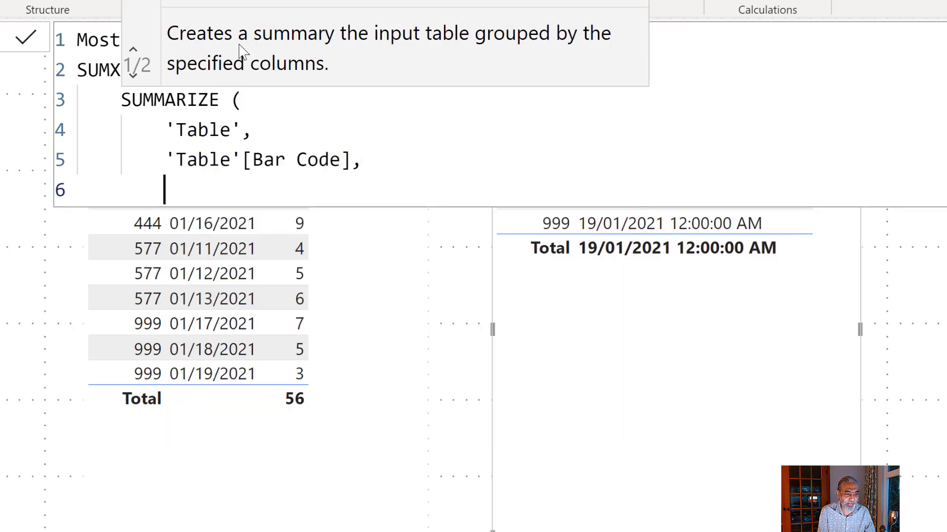
{"action": "type", "text": "@"}
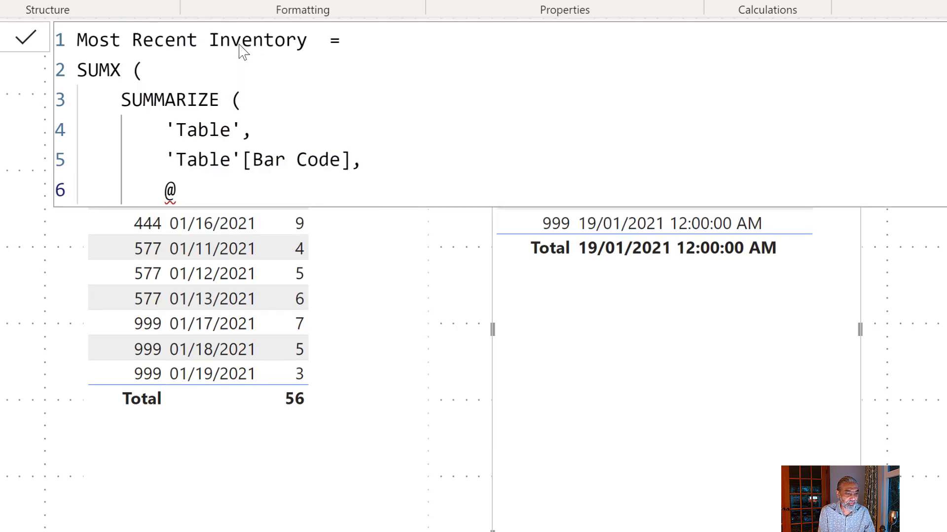
{"action": "key", "text": "BackSpace"}
{"action": "type", "text": "\"@Inve"}
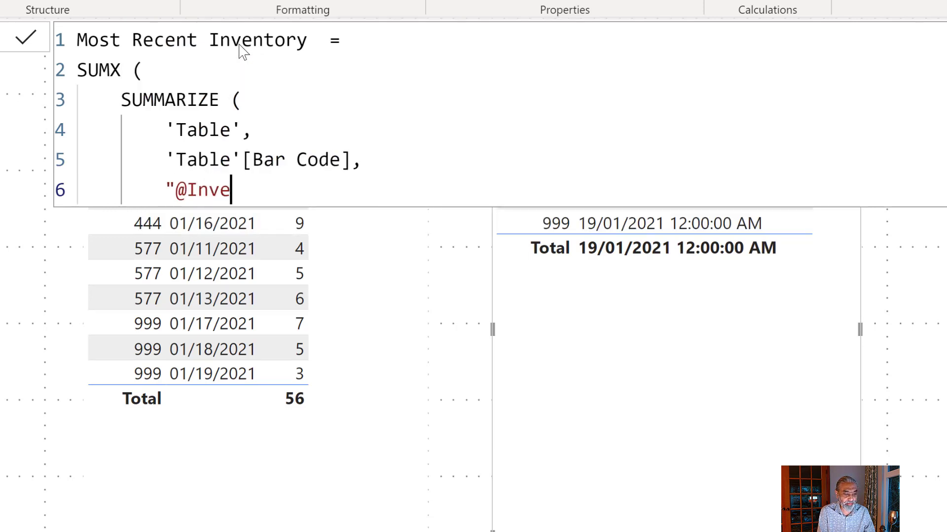
{"action": "type", "text": "ntory\","}
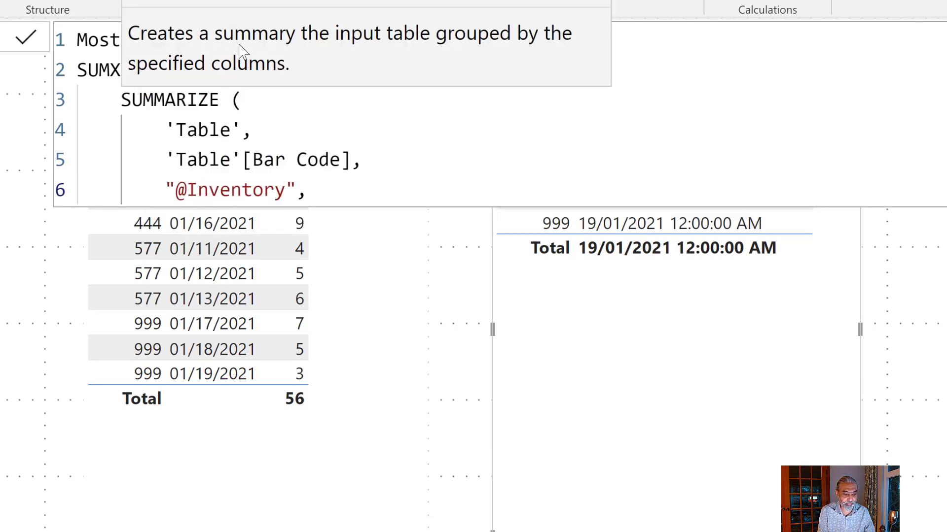
{"action": "key", "text": "shift+Return"}
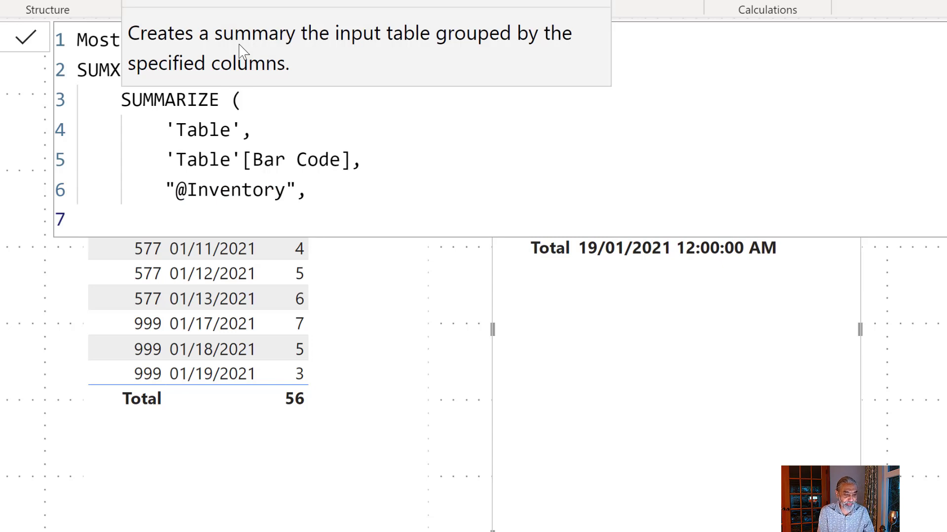
{"action": "key", "text": "Up"}
{"action": "key", "text": "Right"}
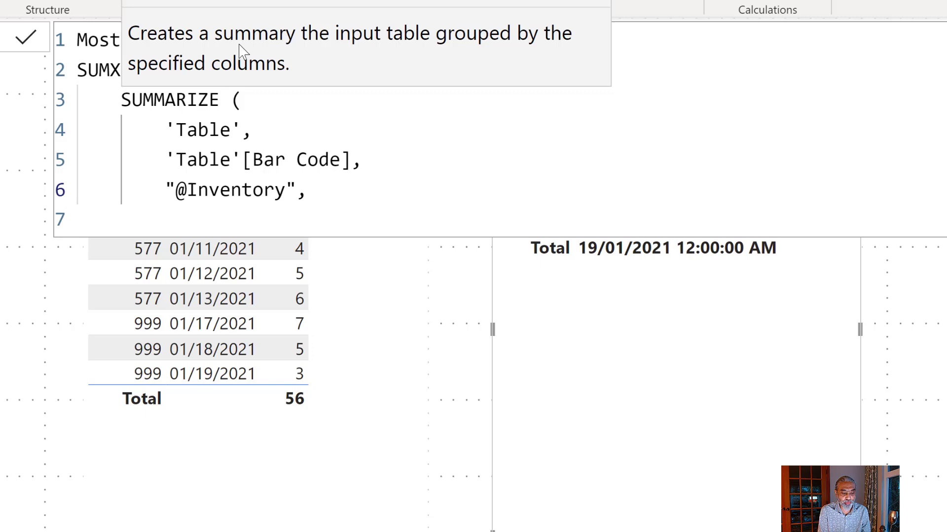
{"action": "key", "text": "Down"}
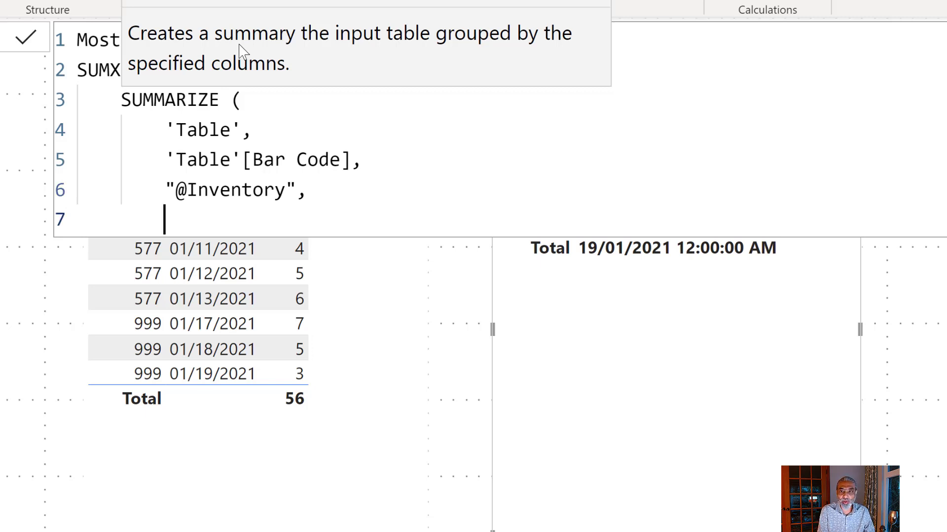
{"action": "type", "text": "CALCULATE ("}
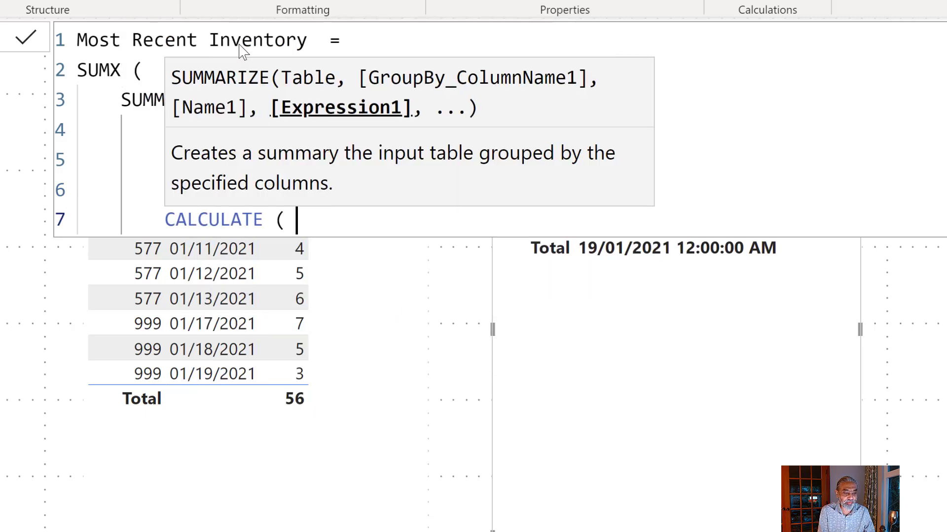
{"action": "key", "text": "shift+Return"}
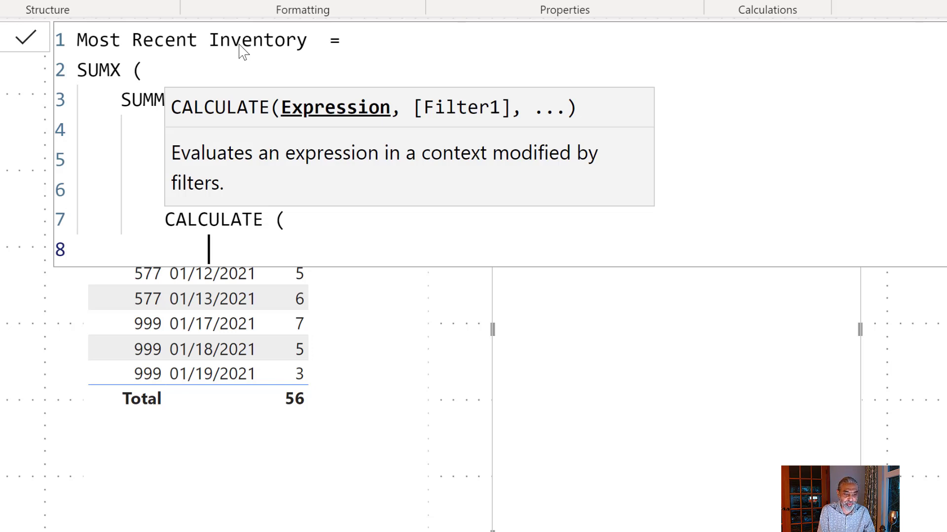
{"action": "type", "text": "SUM ("}
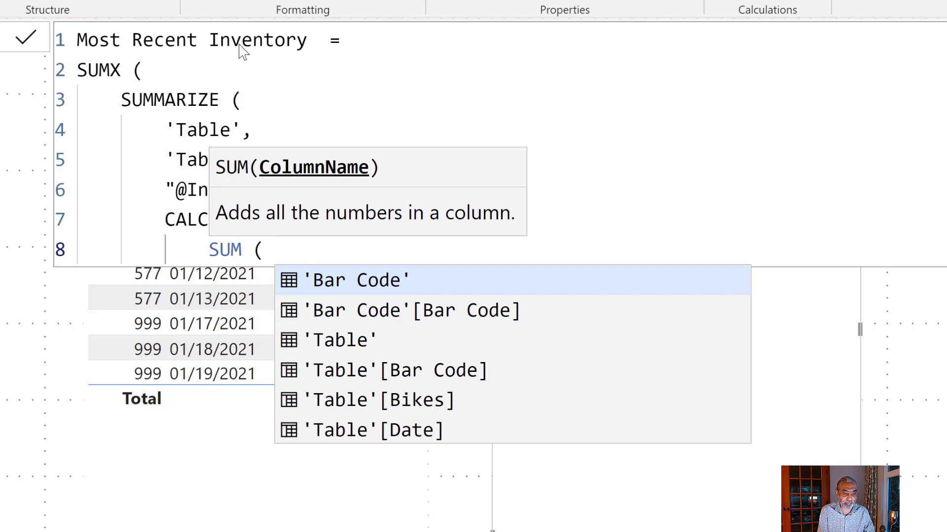
{"action": "key", "text": "Down"}
{"action": "key", "text": "Down"}
{"action": "key", "text": "Down"}
{"action": "key", "text": "Down"}
{"action": "key", "text": "Tab"}
{"action": "type", "text": ")"}
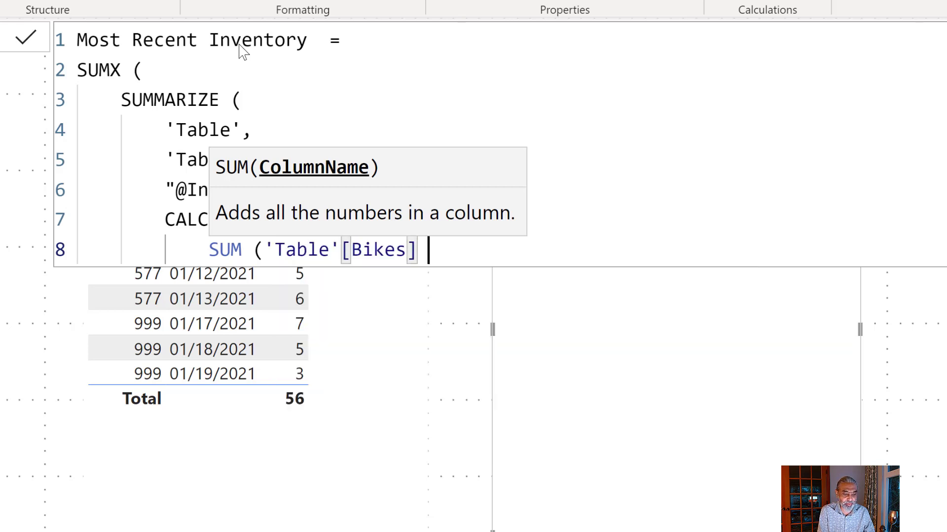
{"action": "key", "text": "Left"}
{"action": "key", "text": "Left"}
{"action": "key", "text": "Left"}
{"action": "key", "text": "Left"}
{"action": "key", "text": "Left"}
{"action": "key", "text": "Left"}
{"action": "key", "text": "Left"}
{"action": "key", "text": "Left"}
{"action": "key", "text": "Left"}
{"action": "key", "text": "Left"}
{"action": "key", "text": "Left"}
{"action": "key", "text": "Left"}
{"action": "key", "text": "Left"}
{"action": "key", "text": "Left"}
{"action": "key", "text": "Left"}
{"action": "key", "text": "Left"}
{"action": "key", "text": "Left"}
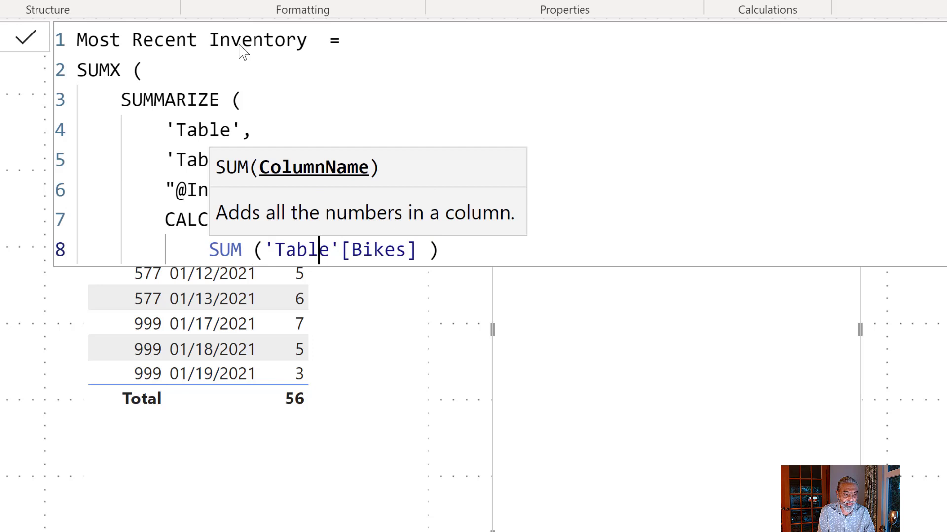
{"action": "key", "text": "Right"}
{"action": "key", "text": "Right"}
{"action": "key", "text": "Right"}
{"action": "key", "text": "Right"}
{"action": "key", "text": "Right"}
{"action": "key", "text": "Right"}
{"action": "key", "text": "Right"}
{"action": "key", "text": "Right"}
{"action": "key", "text": "Right"}
{"action": "key", "text": "Right"}
{"action": "key", "text": "Right"}
{"action": "key", "text": "Right"}
{"action": "key", "text": "Right"}
{"action": "key", "text": "Right"}
{"action": "key", "text": "Right"}
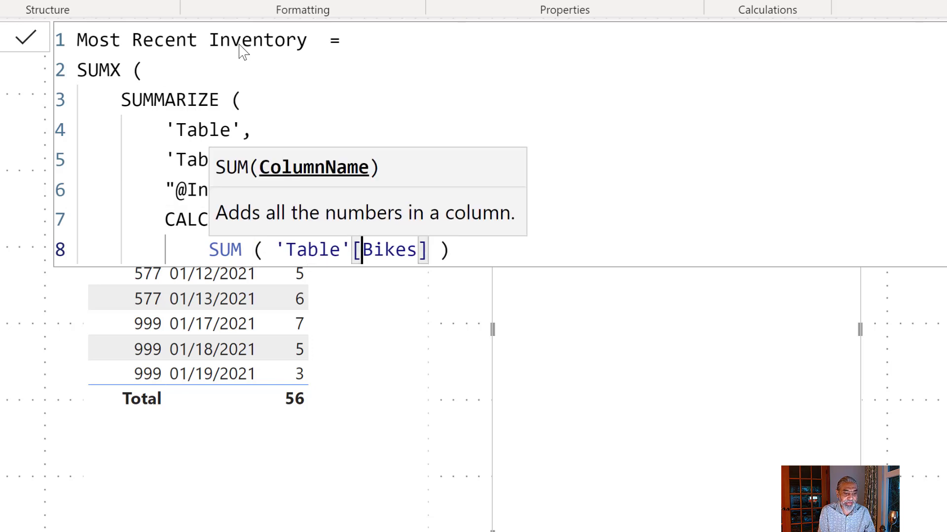
{"action": "key", "text": "Right"}
{"action": "key", "text": "Right"}
{"action": "type", "text": ","}
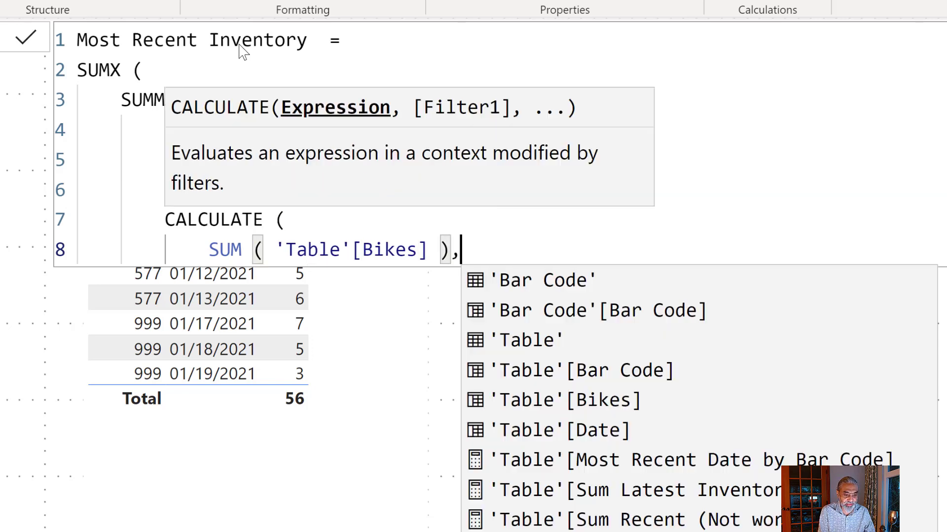
{"action": "key", "text": "Return"}
- Filter with TOPN ( 1, ALLEXCEPT ( 'Table', 'Table'[Bar Code] ) )
{"action": "type", "text": "TOPN"}
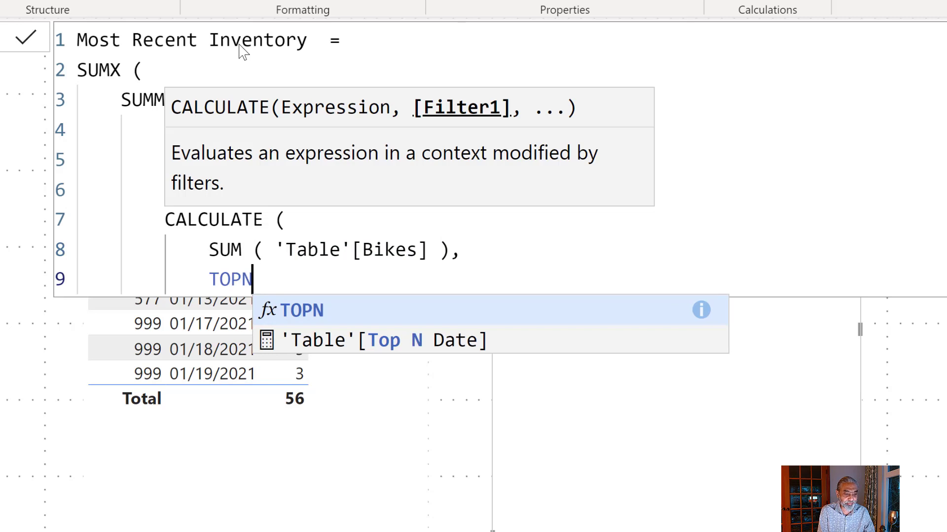
{"action": "type", "text": " ("}
{"action": "key", "text": "Return"}
{"action": "type", "text": "1,"}
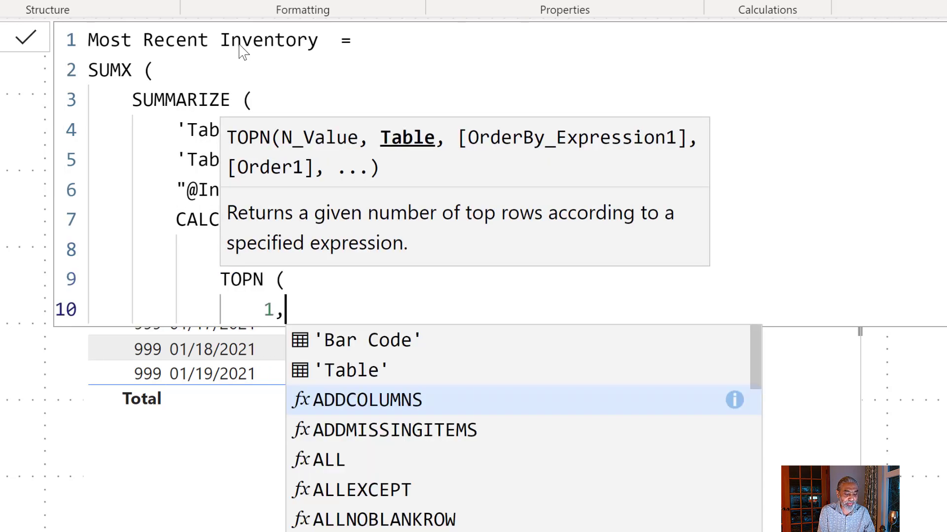
{"action": "key", "text": "Return"}
{"action": "type", "text": "LL"}
{"action": "key", "text": "BackSpace"}
{"action": "key", "text": "BackSpace"}
{"action": "type", "text": "ALLEXCEPT("}
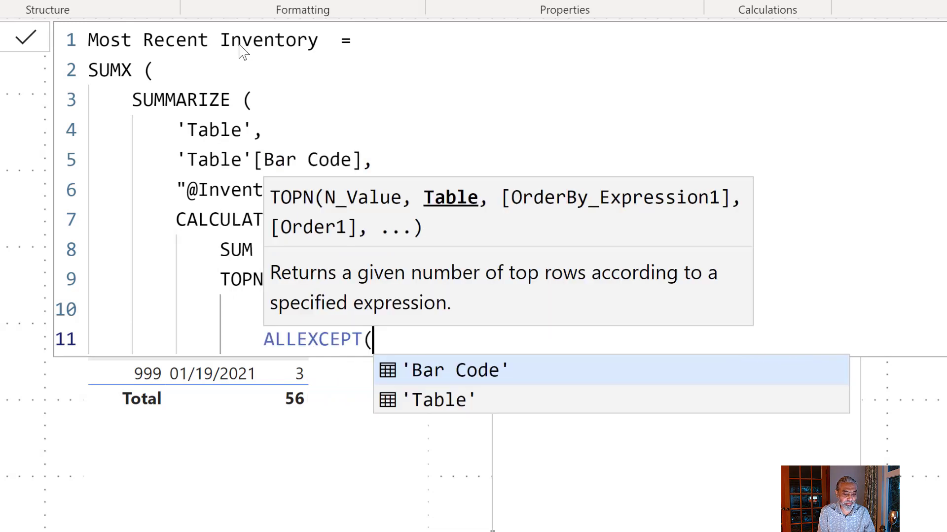
{"action": "key", "text": "BackSpace"}
{"action": "type", "text": "( "}
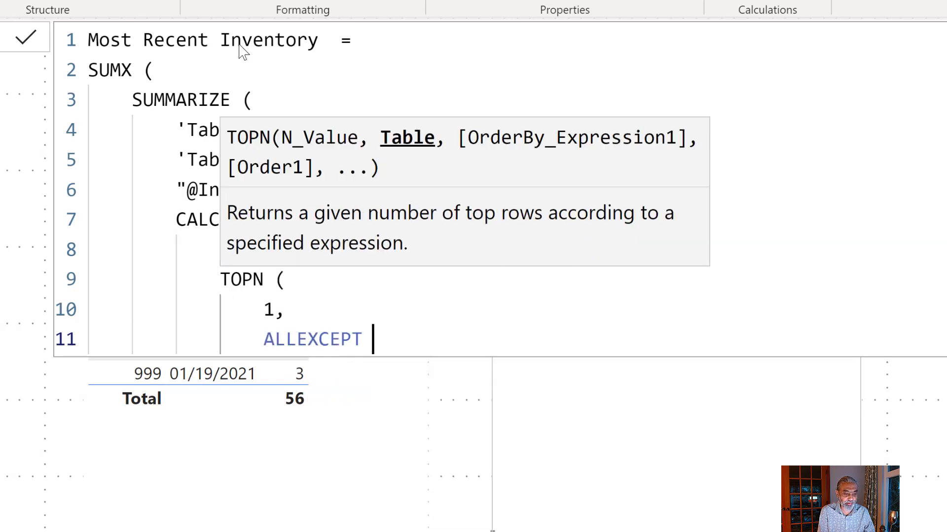
{"action": "type", "text": "T"}
{"action": "key", "text": "Tab"}
{"action": "type", "text": ", Ta"}
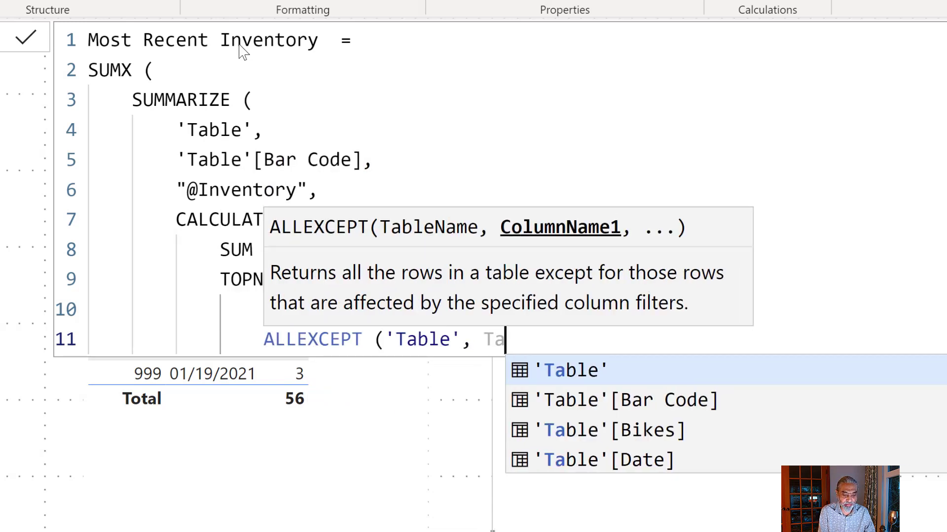
{"action": "key", "text": "Down"}
{"action": "key", "text": "Tab"}
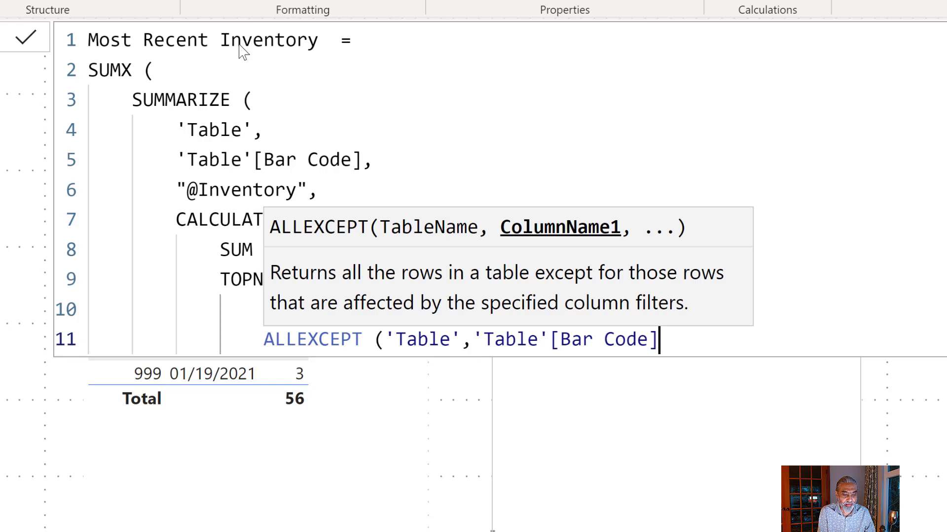
{"action": "type", "text": ")"}
- Fix the spacing before the Bar Code reference and start CALCULATE ( MAX ( as the ordering expression
{"action": "key", "text": "ctrl+Left"}
{"action": "key", "text": "ctrl+Left"}
{"action": "key", "text": "ctrl+Left"}
{"action": "key", "text": "ctrl+Left"}
{"action": "key", "text": "ctrl+Left"}
{"action": "key", "text": "ctrl+Left"}
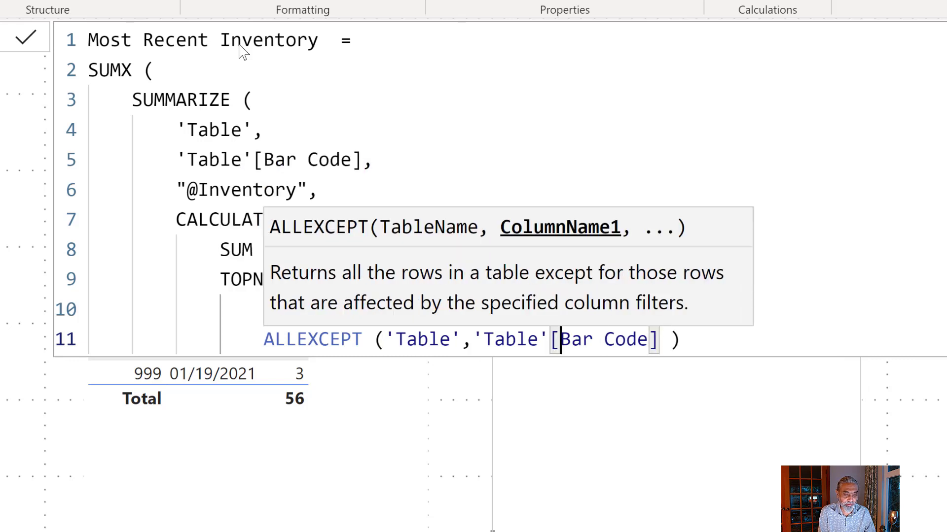
{"action": "key", "text": "Left"}
{"action": "key", "text": "ctrl+Right"}
{"action": "key", "text": "ctrl+Right"}
{"action": "key", "text": "ctrl+Right"}
{"action": "key", "text": "ctrl+Right"}
{"action": "key", "text": "ctrl+Right"}
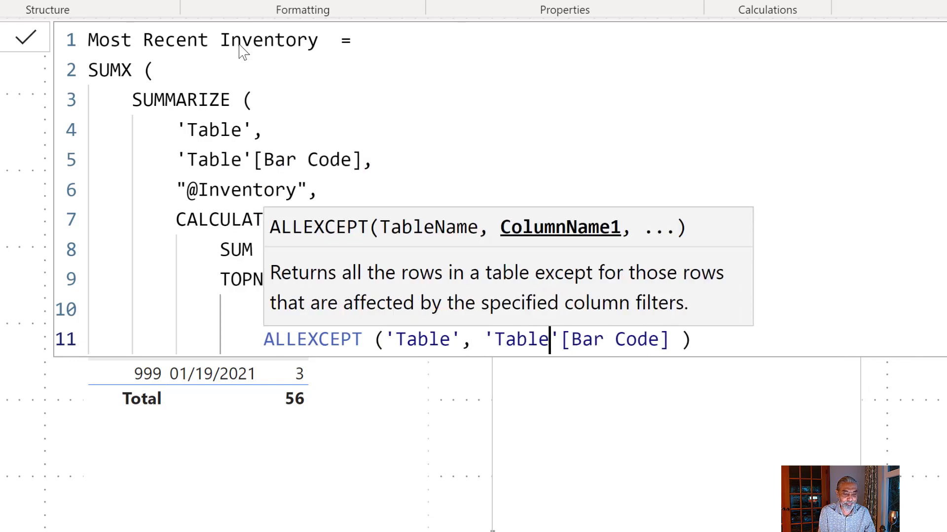
{"action": "key", "text": "End"}
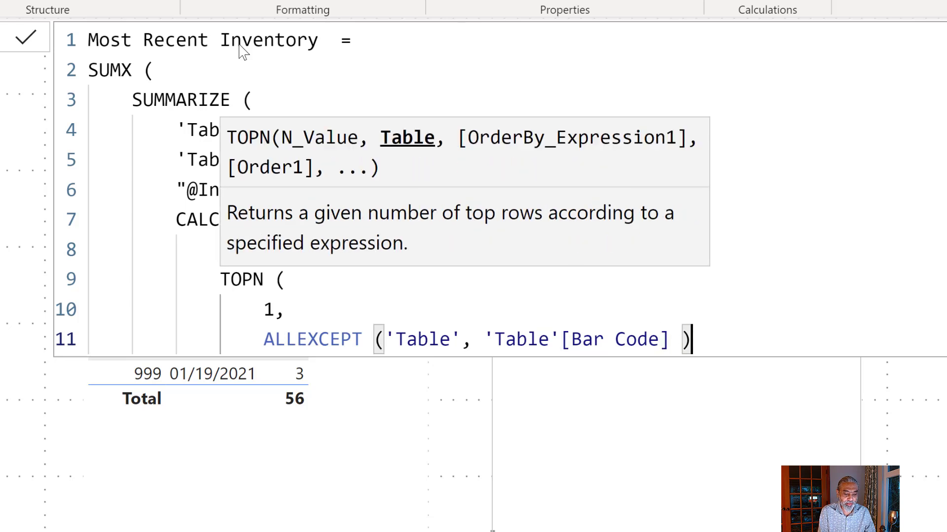
{"action": "type", "text": ","}
{"action": "key", "text": "Return"}
{"action": "type", "text": "CALCULAT"}
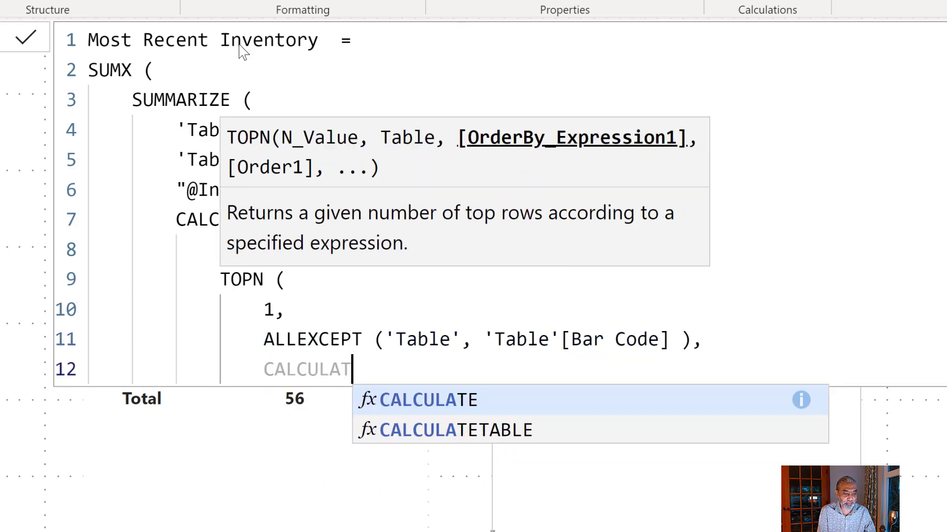
{"action": "type", "text": "E ( MAX ("}
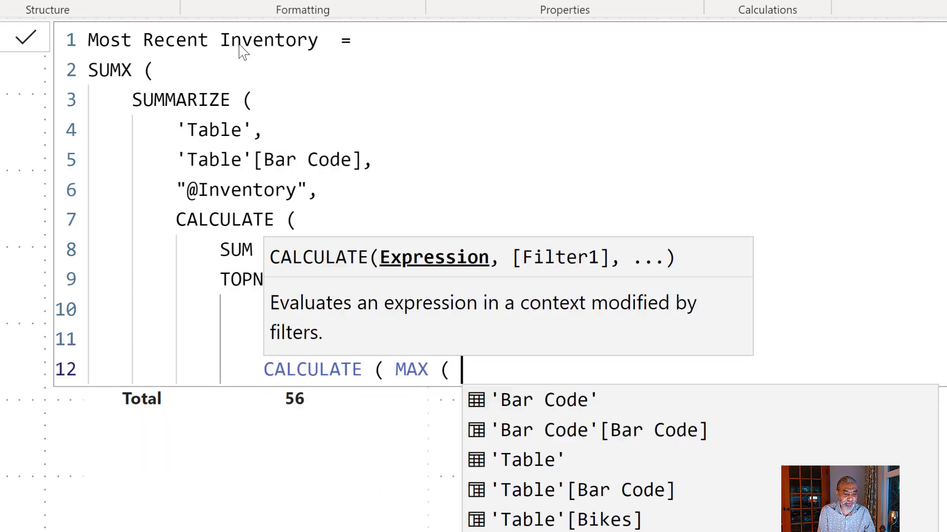
- Order TOPN by CALCULATE ( MAX ( 'Table'[Date] ) ), completing the ordering expression's brackets
{"action": "key", "text": "Down"}
{"action": "key", "text": "Down"}
{"action": "key", "text": "Down"}
{"action": "key", "text": "Down"}
{"action": "key", "text": "Down"}
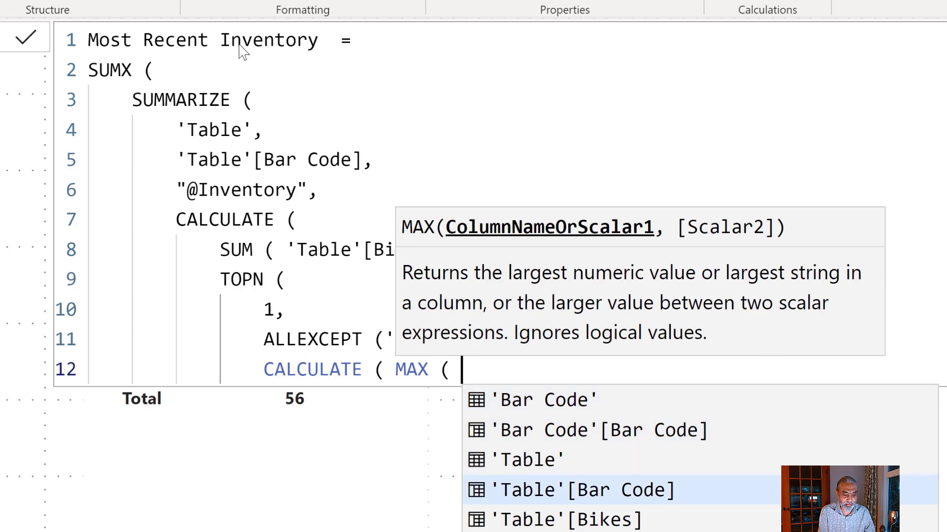
{"action": "key", "text": "Tab"}
{"action": "type", "text": ")"}
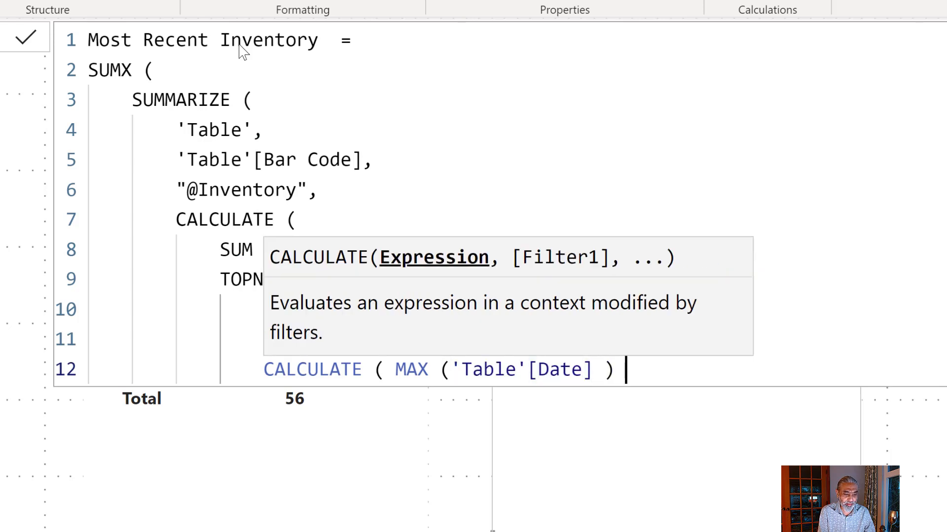
{"action": "type", "text": " )"}
{"action": "key", "text": "Left"}
{"action": "key", "text": "Left"}
{"action": "key", "text": "Left"}
{"action": "key", "text": "Left"}
{"action": "key", "text": "Left"}
{"action": "key", "text": "Left"}
{"action": "key", "text": "Left"}
{"action": "key", "text": "Left"}
{"action": "key", "text": "Left"}
{"action": "key", "text": "Left"}
{"action": "key", "text": "Left"}
{"action": "key", "text": "Left"}
{"action": "key", "text": "Left"}
{"action": "key", "text": "Left"}
{"action": "key", "text": "Left"}
{"action": "key", "text": "Left"}
{"action": "key", "text": "Left"}
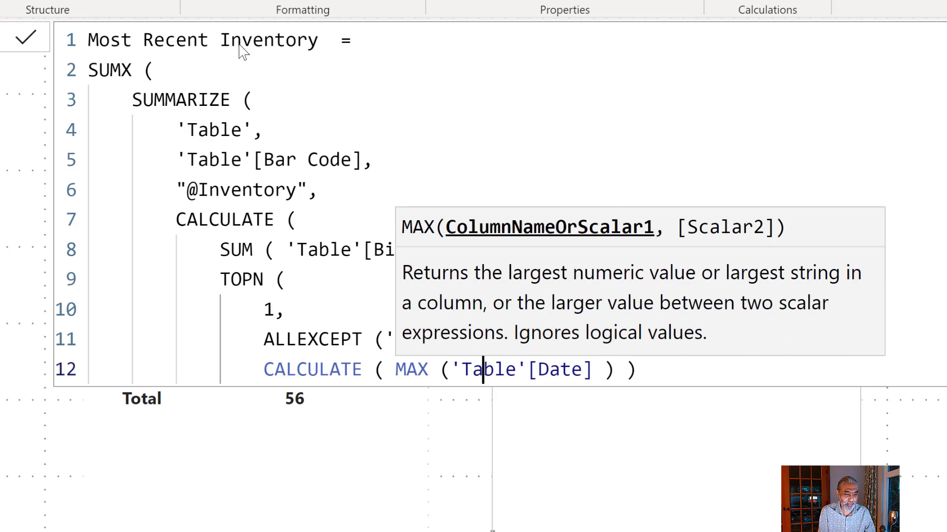
{"action": "key", "text": "Right"}
{"action": "key", "text": "Right"}
{"action": "key", "text": "Right"}
{"action": "key", "text": "Right"}
{"action": "key", "text": "Right"}
{"action": "key", "text": "Right"}
{"action": "key", "text": "Right"}
{"action": "key", "text": "Right"}
{"action": "key", "text": "Right"}
{"action": "key", "text": "Right"}
{"action": "key", "text": "Right"}
{"action": "key", "text": "Right"}
{"action": "key", "text": "Right"}
{"action": "key", "text": "Right"}
{"action": "key", "text": "Right"}
{"action": "key", "text": "Right"}
{"action": "key", "text": "Right"}
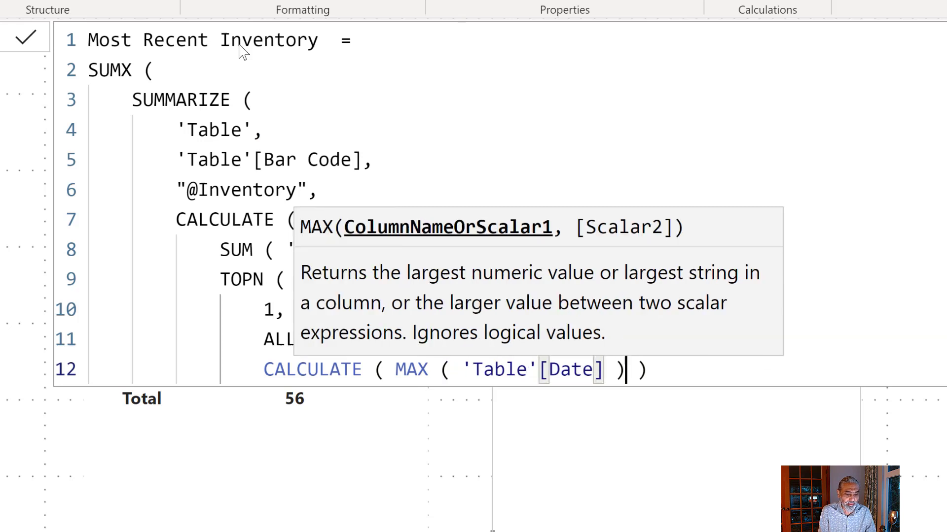
{"action": "key", "text": "Return"}
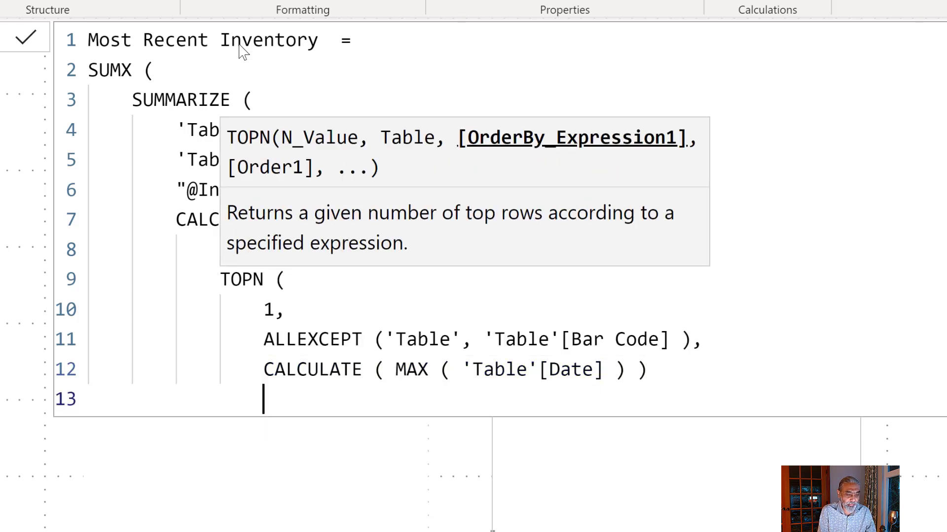
{"action": "type", "text": "("}
{"action": "key", "text": "BackSpace"}
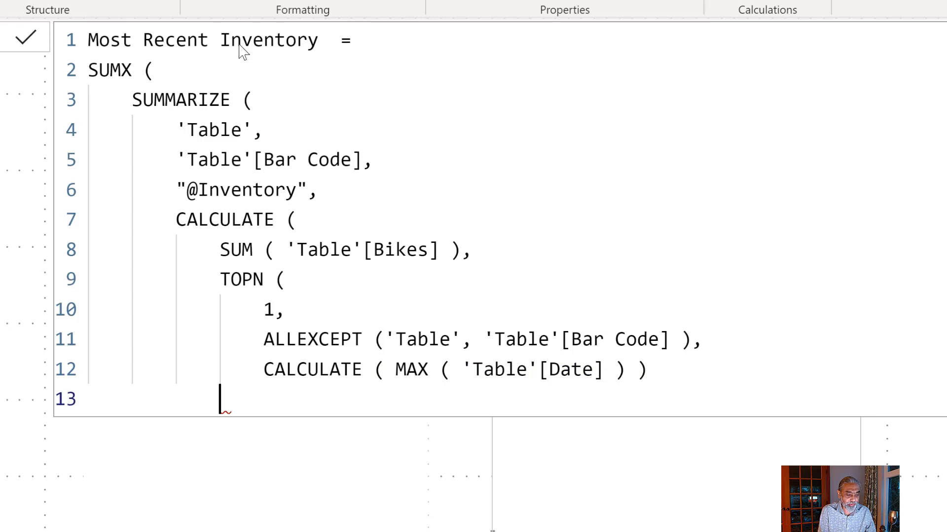
{"action": "type", "text": ")"}
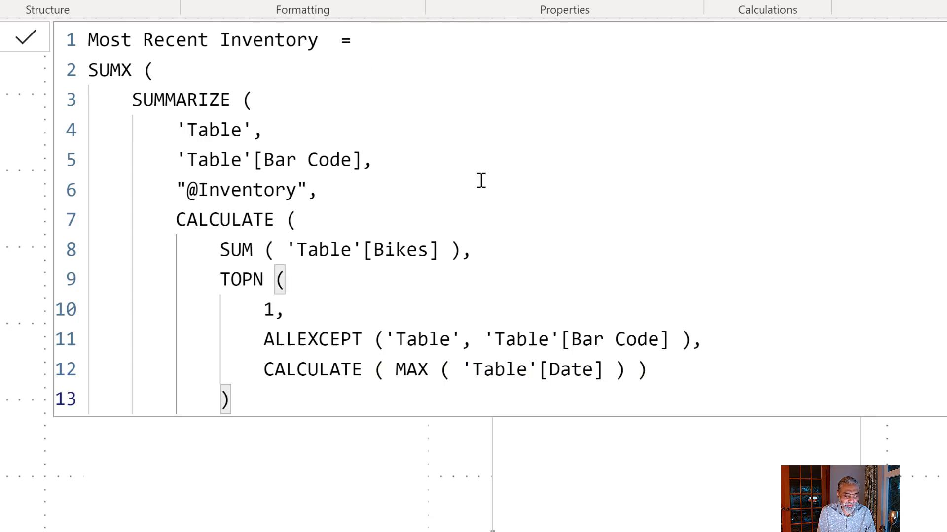
- Add DESC as the sort order, then close TOPN and CALCULATE on separate lines
{"action": "left_click", "coordinate": [651, 370]}
{"action": "type", "text": ","}
{"action": "key", "text": "Return"}
{"action": "type", "text": "DESC"}
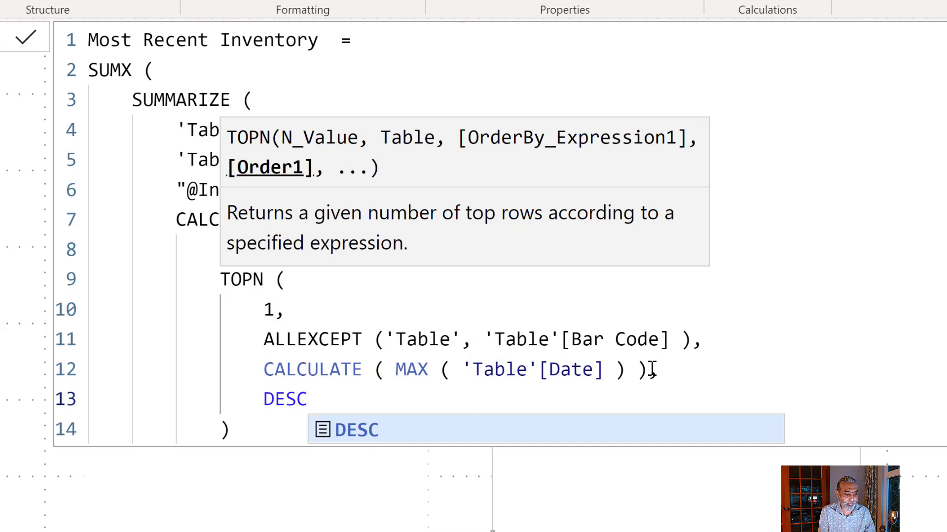
{"action": "key", "text": "Escape"}
{"action": "key", "text": "Down"}
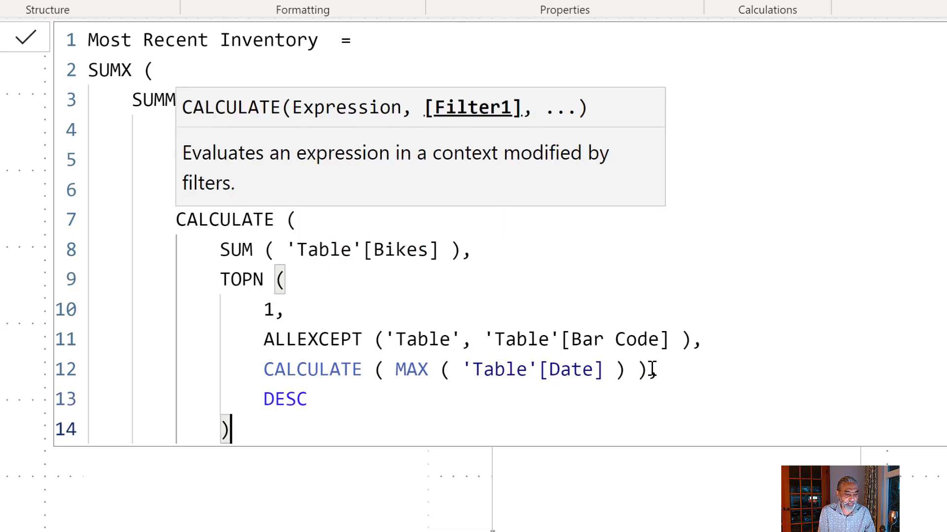
{"action": "key", "text": "Return"}
{"action": "type", "text": ")"}
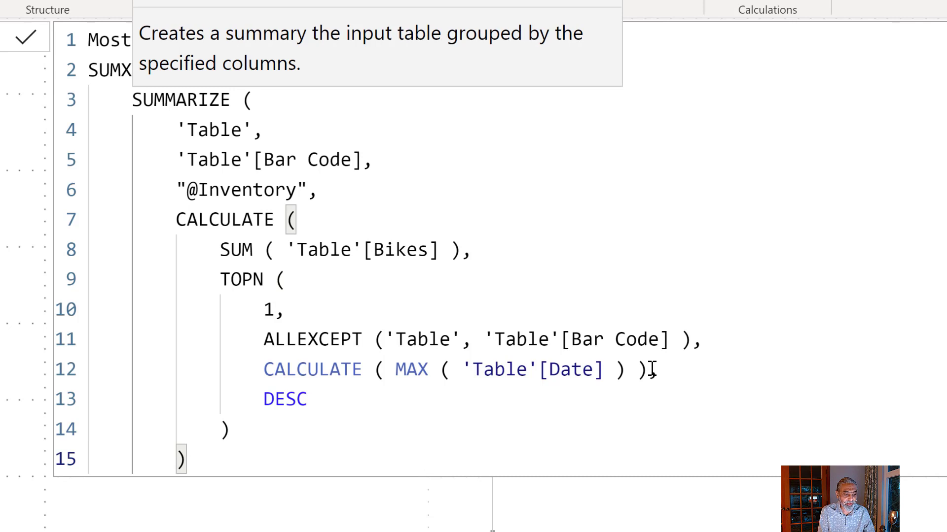
- Close SUMMARIZE, then highlight its Bar Code grouping and SUM of Bikes expression for review
{"action": "key", "text": "Return"}
{"action": "type", "text": ")"}
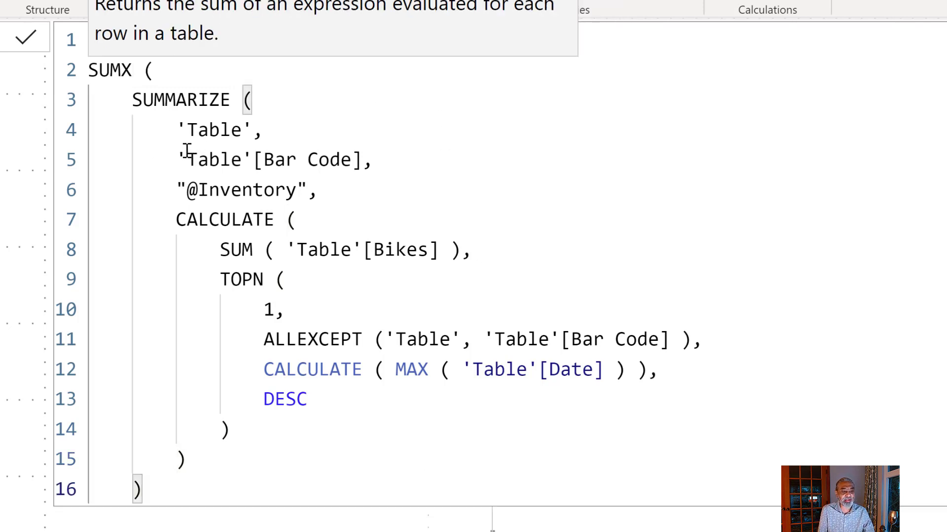
{"action": "left_click_drag", "start_coordinate": [188, 150], "coordinate": [383, 150]}
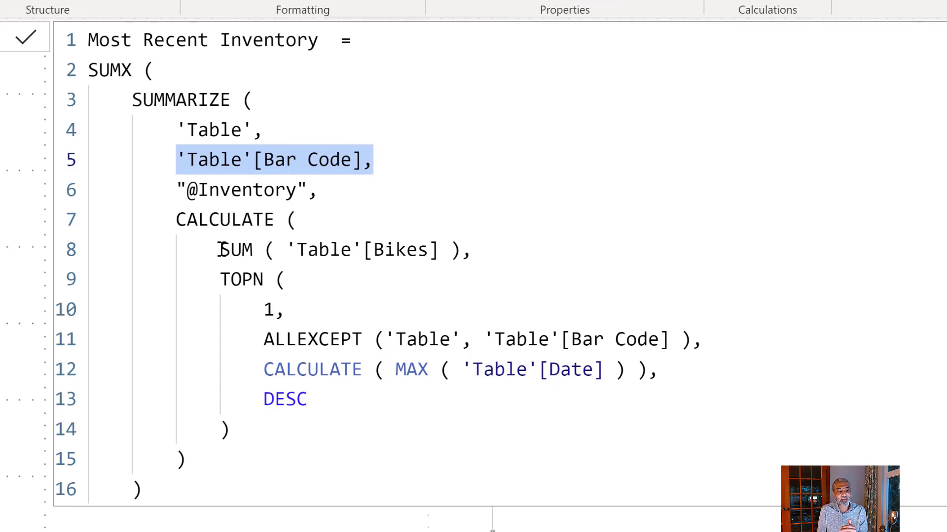
{"action": "left_click_drag", "start_coordinate": [221, 249], "coordinate": [479, 253]}
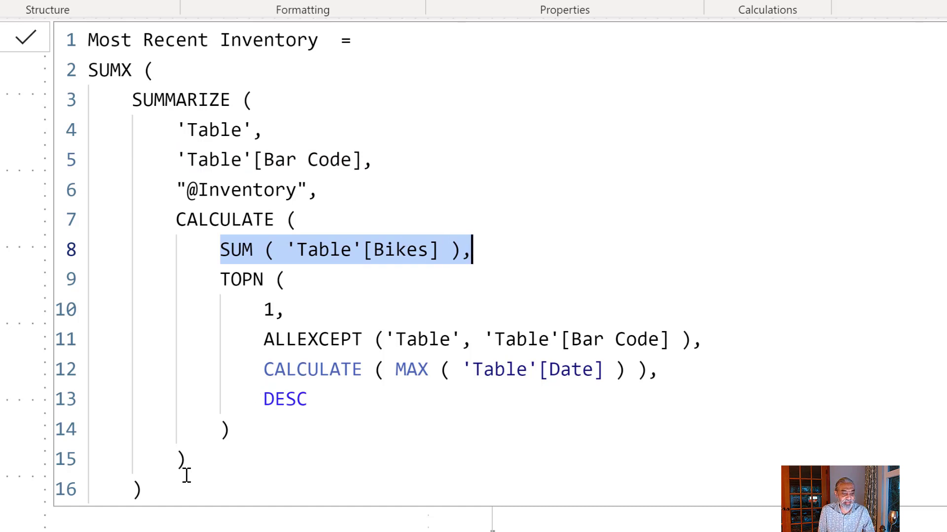
{"action": "left_click", "coordinate": [168, 489]}
{"action": "left_click", "coordinate": [129, 112]}
{"action": "key", "text": "shift+Down"}
{"action": "key", "text": "shift+Down"}
{"action": "key", "text": "shift+Down"}
{"action": "key", "text": "shift+Down"}
{"action": "key", "text": "shift+Down"}
{"action": "key", "text": "shift+Down"}
{"action": "key", "text": "shift+Down"}
{"action": "key", "text": "shift+Down"}
{"action": "key", "text": "shift+Down"}
{"action": "key", "text": "shift+Down"}
{"action": "key", "text": "shift+Down"}
{"action": "key", "text": "shift+Down"}
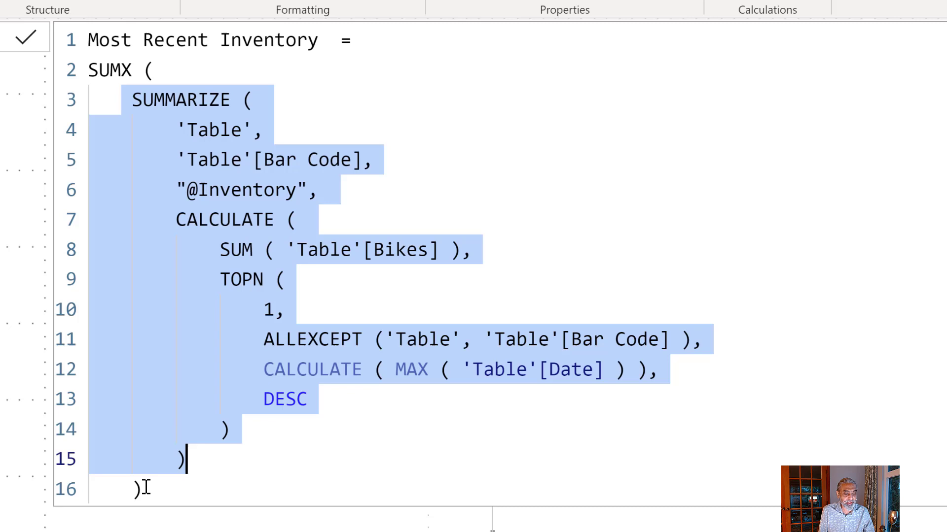
{"action": "left_click", "coordinate": [146, 487]}
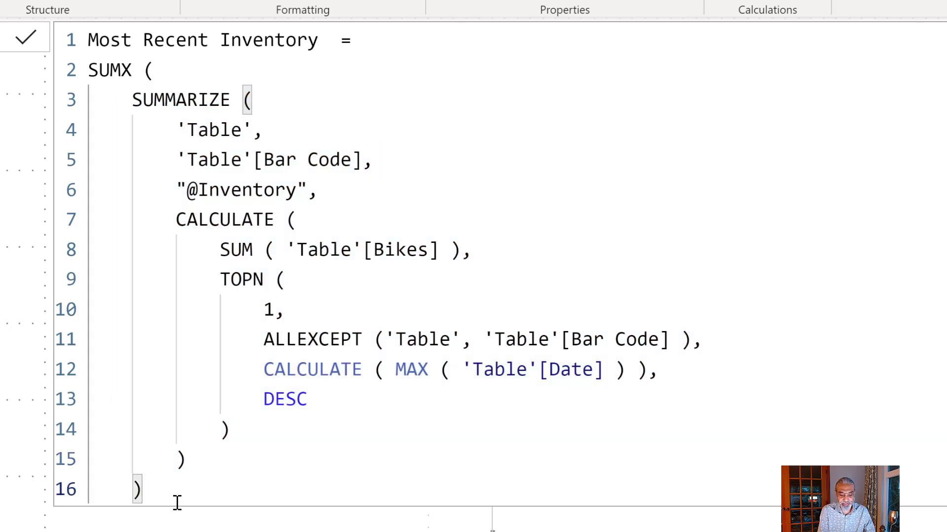
{"action": "type", "text": ","}
{"action": "key", "text": "Return"}
{"action": "type", "text": "[@Inventory]"}
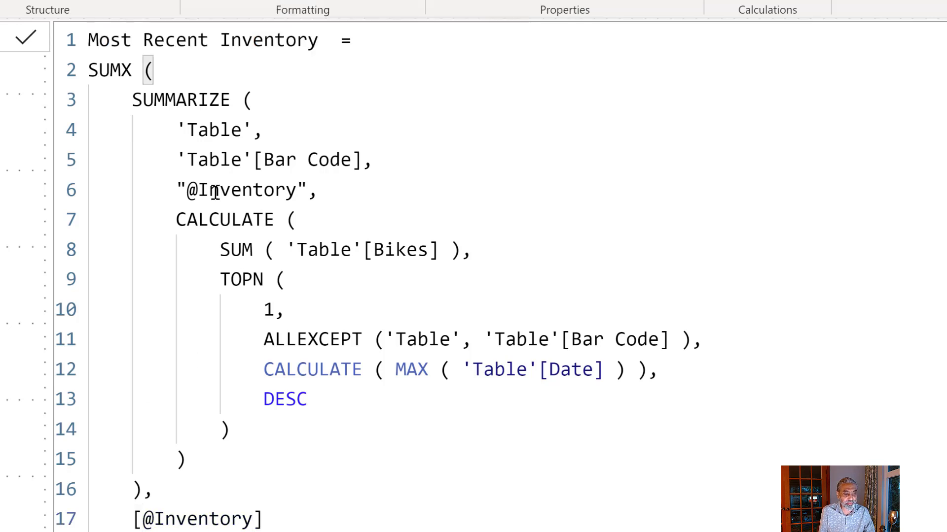
{"action": "left_click_drag", "start_coordinate": [188, 188], "coordinate": [289, 188]}
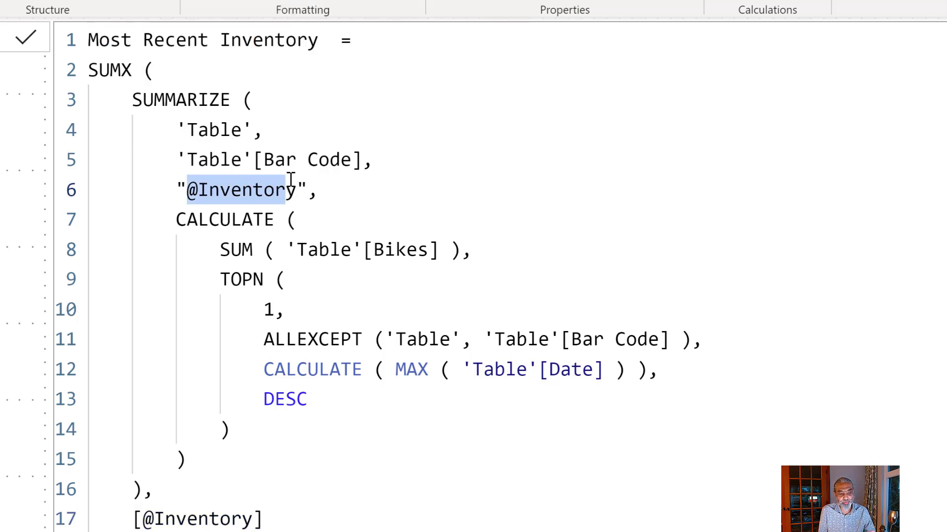
{"action": "left_click_drag", "start_coordinate": [180, 101], "coordinate": [254, 191]}
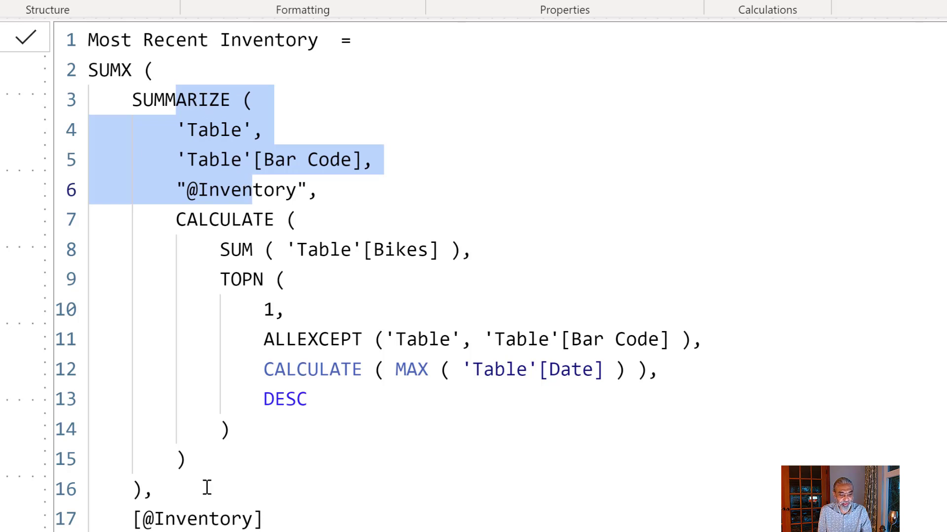
{"action": "left_click", "coordinate": [170, 501]}
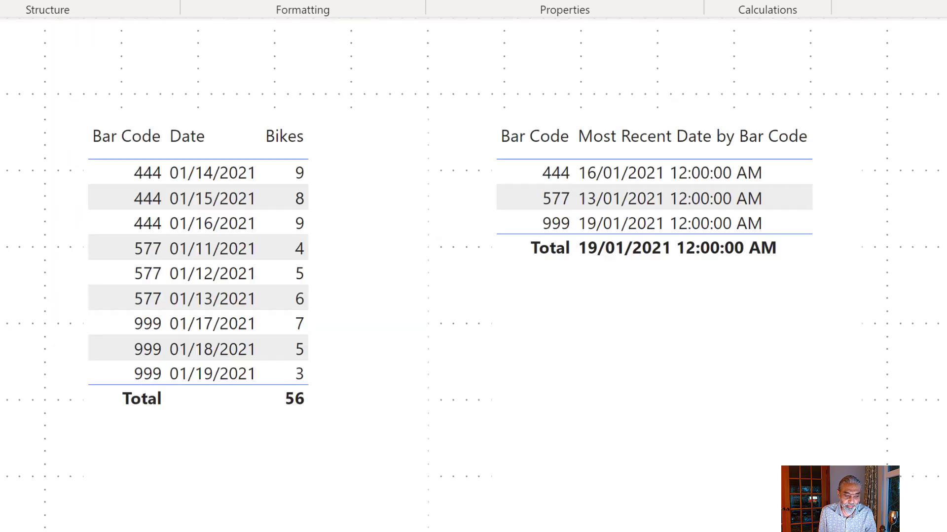
- Commit the Most Recent Inventory measure, then move and widen the Most Recent Date table visual
{"action": "left_click", "coordinate": [831, 338]}
{"action": "left_click_drag", "start_coordinate": [677, 348], "coordinate": [641, 344]}
{"action": "left_click_drag", "start_coordinate": [744, 327], "coordinate": [791, 340]}
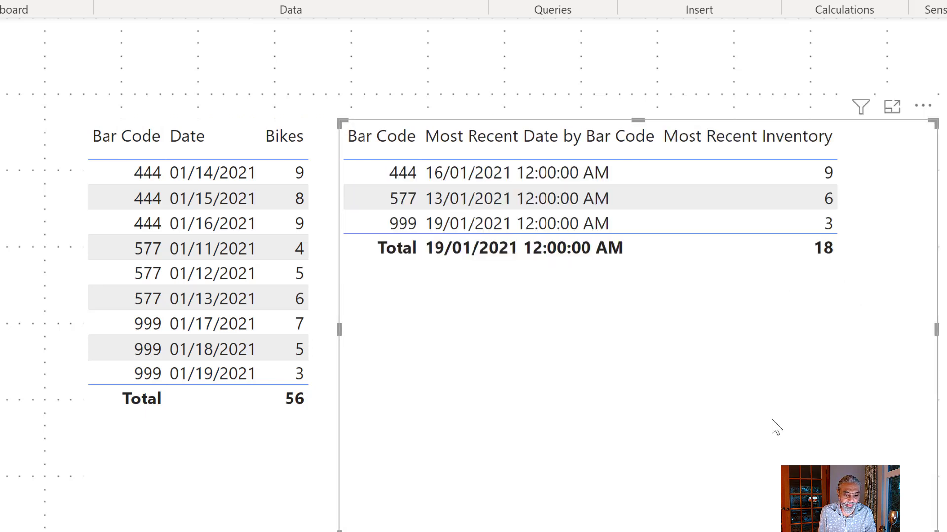
{"action": "left_click_drag", "start_coordinate": [776, 427], "coordinate": [835, 423]}
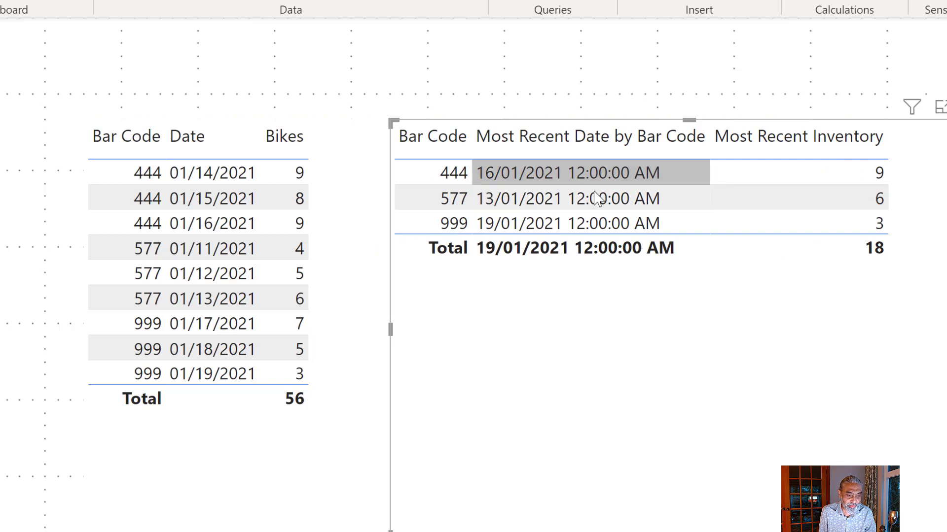